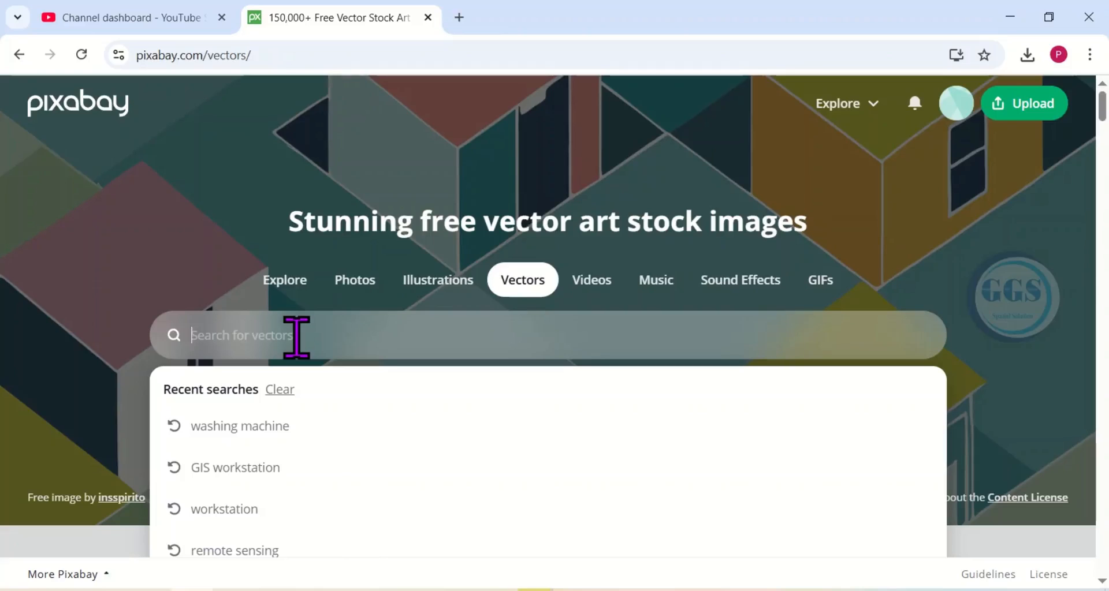
Search the vector images for "bicycle" and open the page of the red old-style bicycle with one large wheel.
{"action": "type", "text": "bicy"}
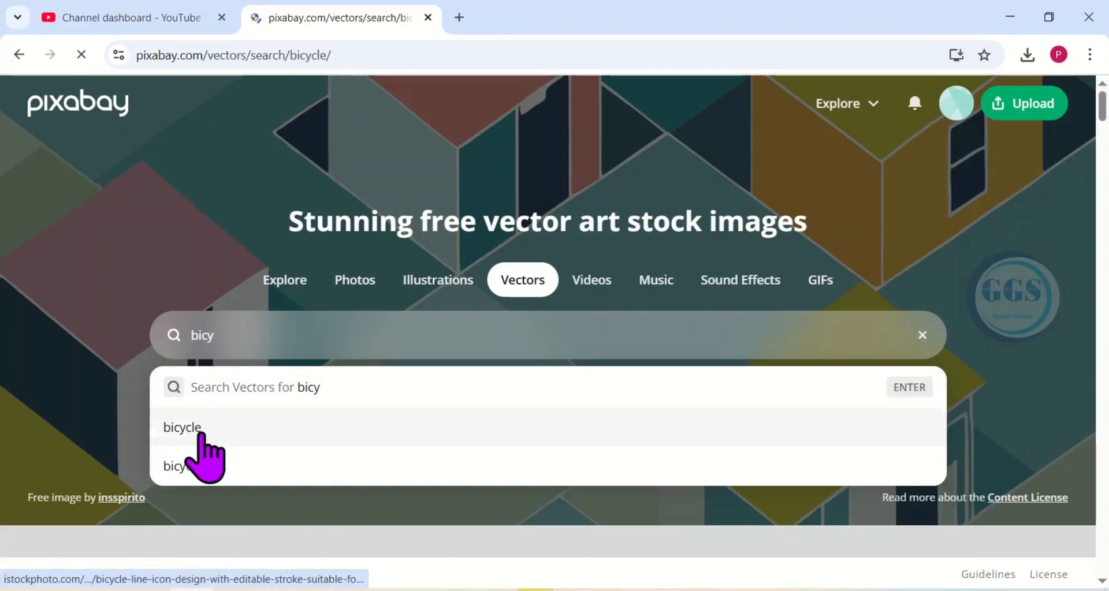
{"action": "left_click", "coordinate": [182, 428]}
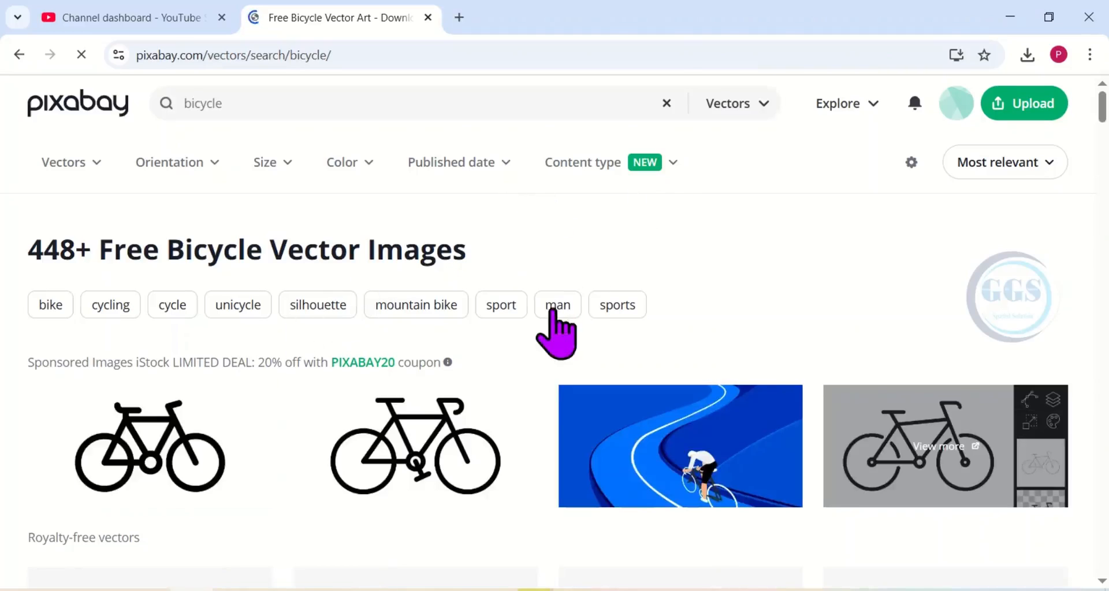
{"action": "scroll", "coordinate": [584, 366], "scroll_direction": "down", "scroll_amount": 1}
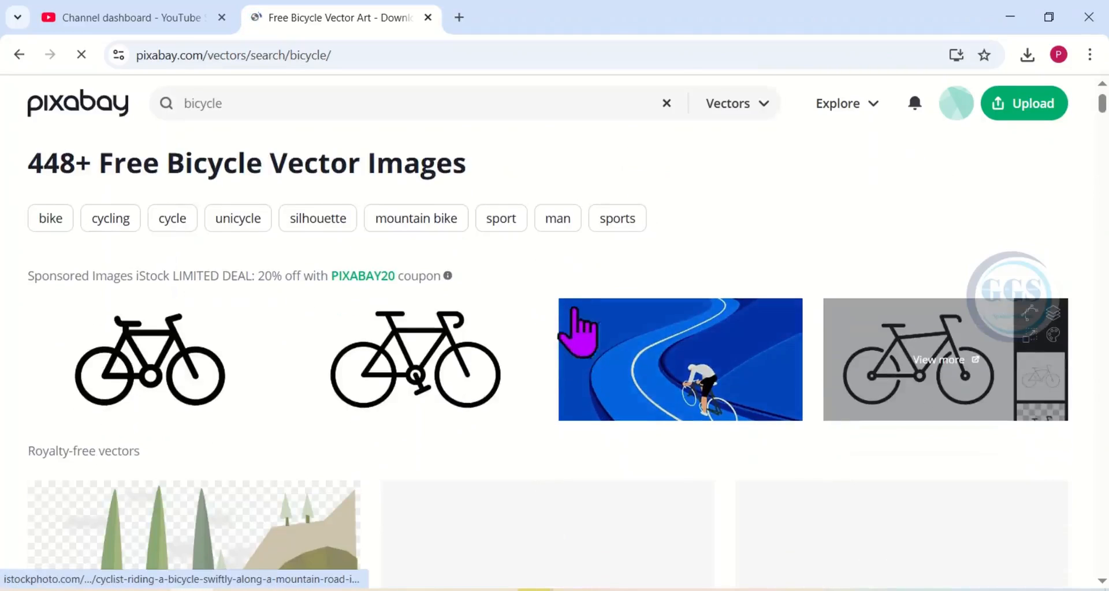
{"action": "scroll", "coordinate": [584, 367], "scroll_direction": "down", "scroll_amount": 3}
{"action": "scroll", "coordinate": [564, 351], "scroll_direction": "down", "scroll_amount": 3}
{"action": "scroll", "coordinate": [564, 352], "scroll_direction": "down", "scroll_amount": 2}
{"action": "scroll", "coordinate": [358, 323], "scroll_direction": "up", "scroll_amount": 2}
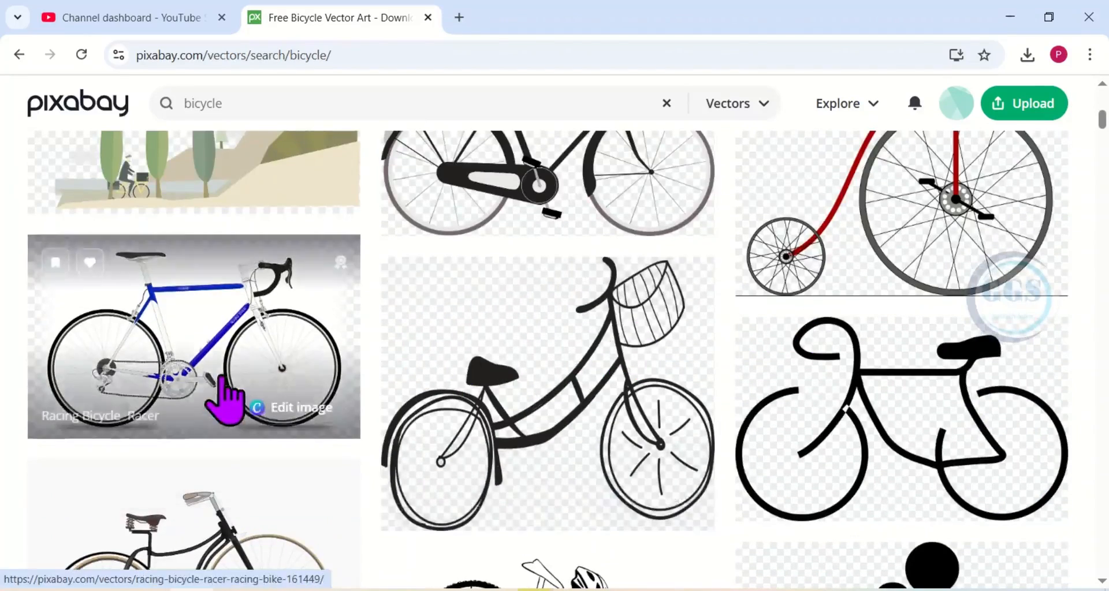
{"action": "scroll", "coordinate": [896, 324], "scroll_direction": "up", "scroll_amount": 1}
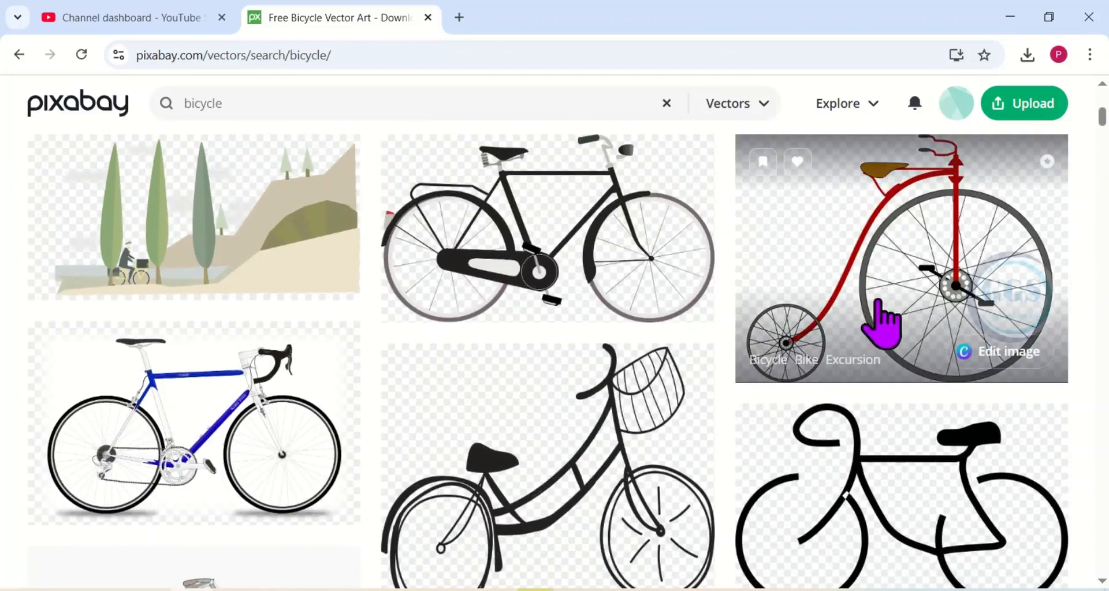
{"action": "left_click", "coordinate": [889, 257]}
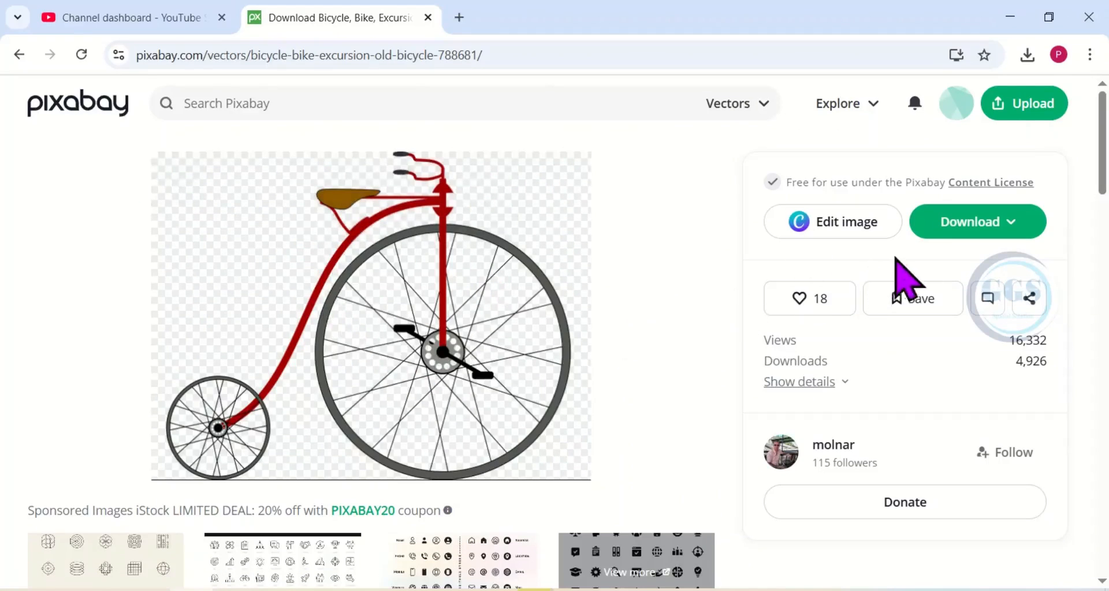
Download the bicycle image as a Vector graphic in SVG format.
{"action": "left_click", "coordinate": [1014, 226]}
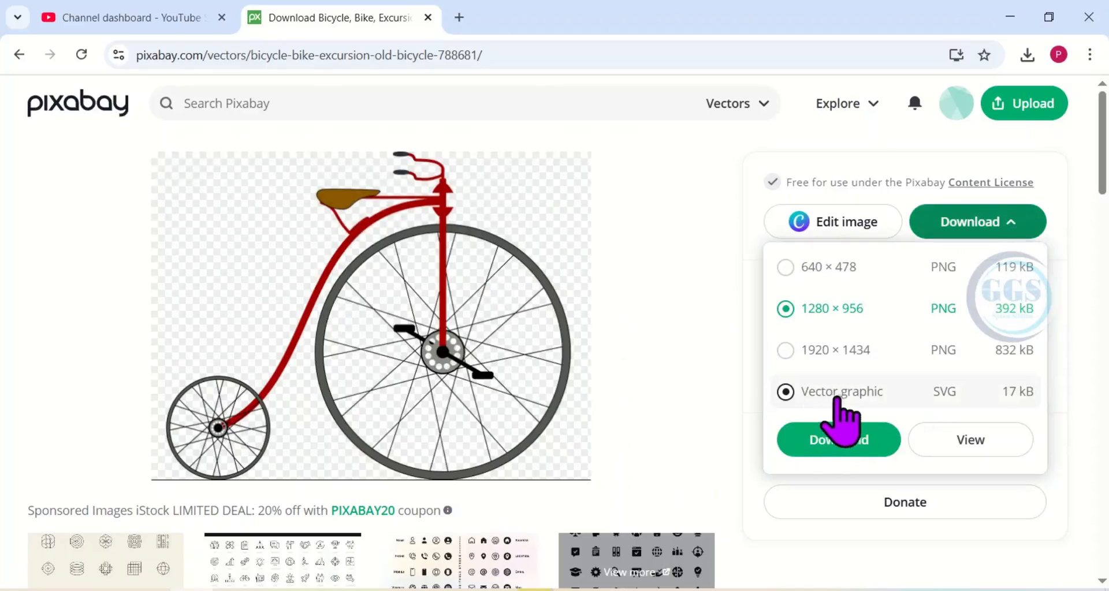
{"action": "left_click", "coordinate": [948, 403]}
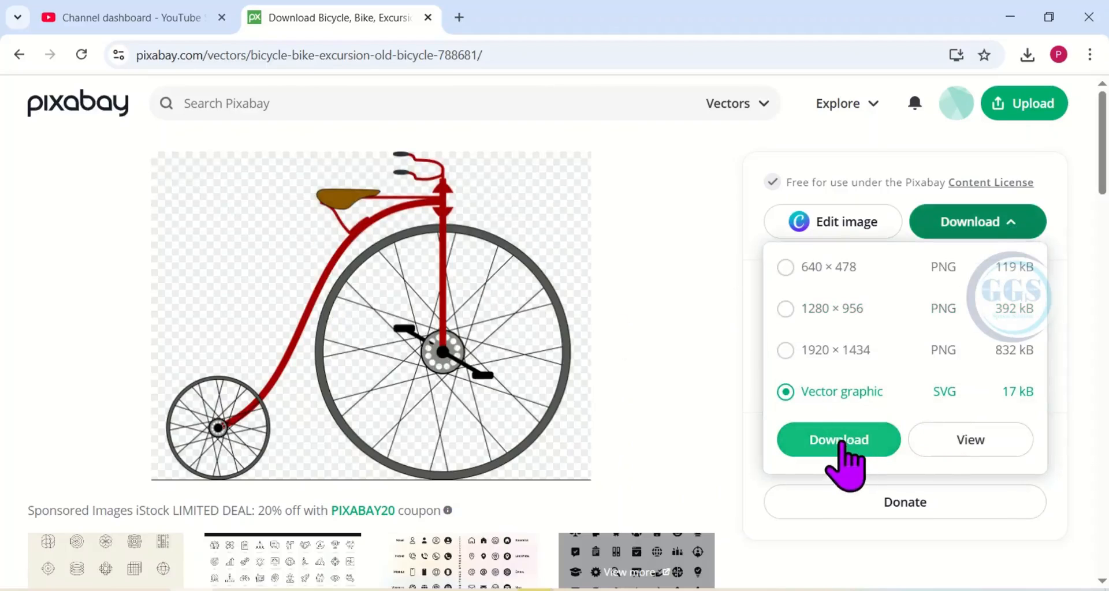
{"action": "left_click", "coordinate": [840, 440]}
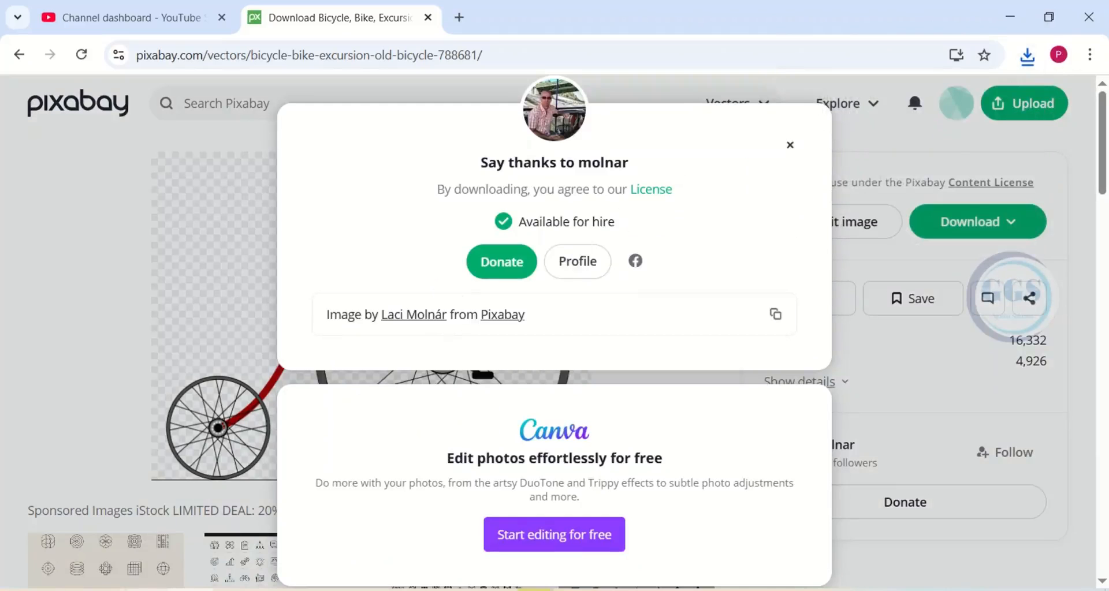
Switch to the Downloads folder in File Explorer and copy the file bicycle-788681.svg.
{"action": "left_click", "coordinate": [148, 590]}
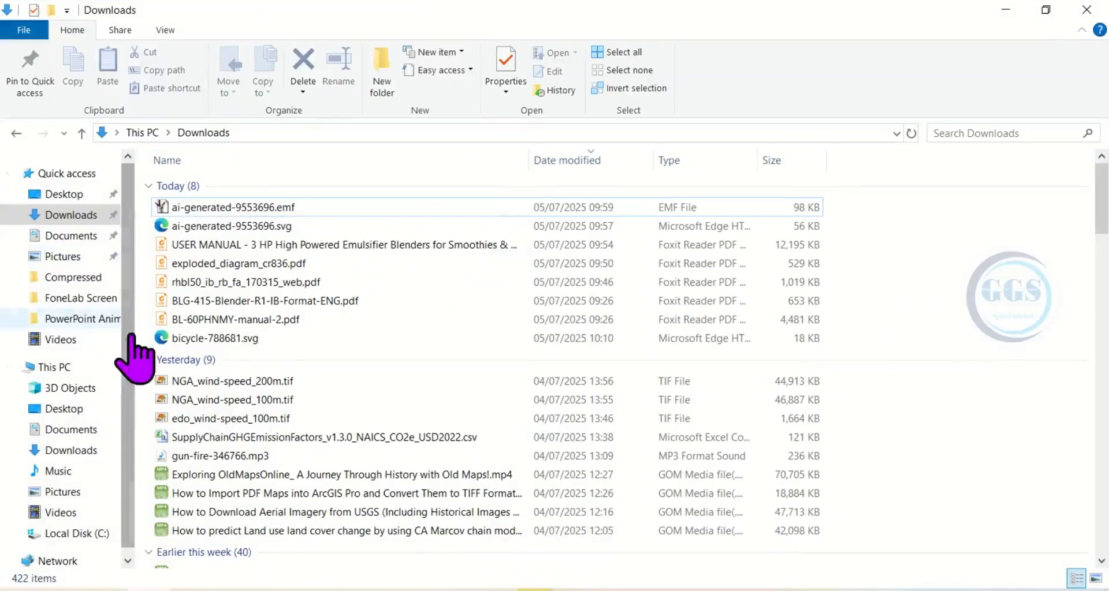
{"action": "left_click", "coordinate": [210, 339]}
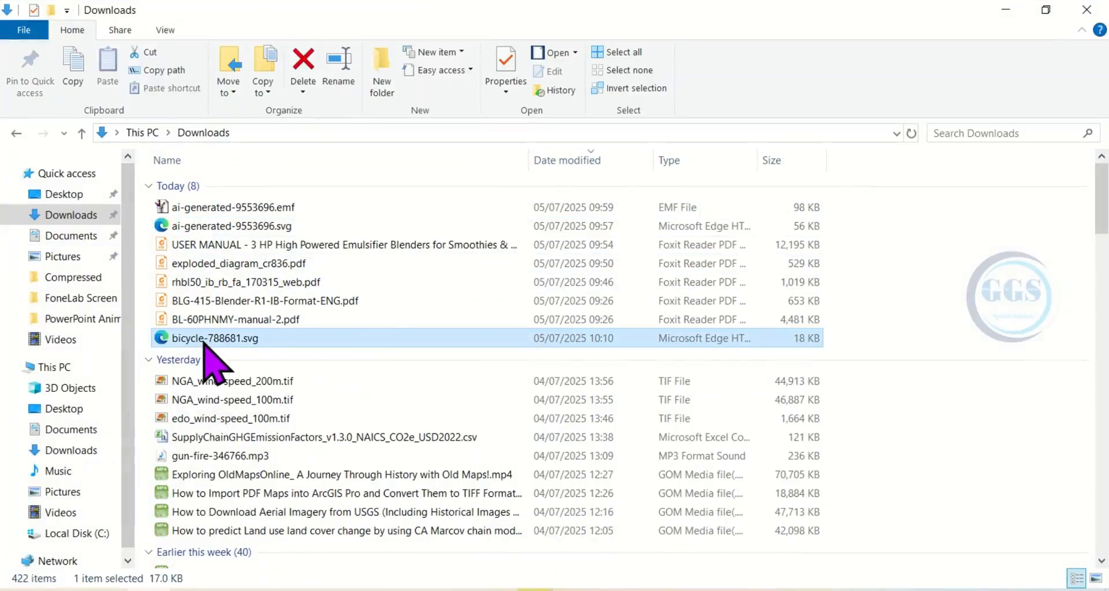
{"action": "right_click", "coordinate": [203, 341]}
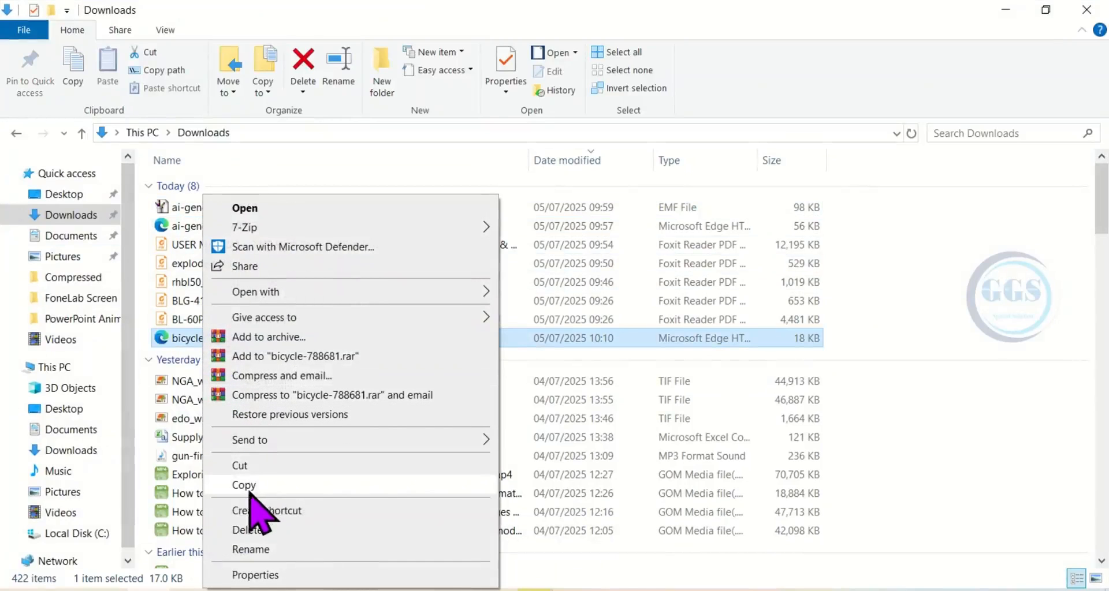
{"action": "left_click", "coordinate": [254, 484]}
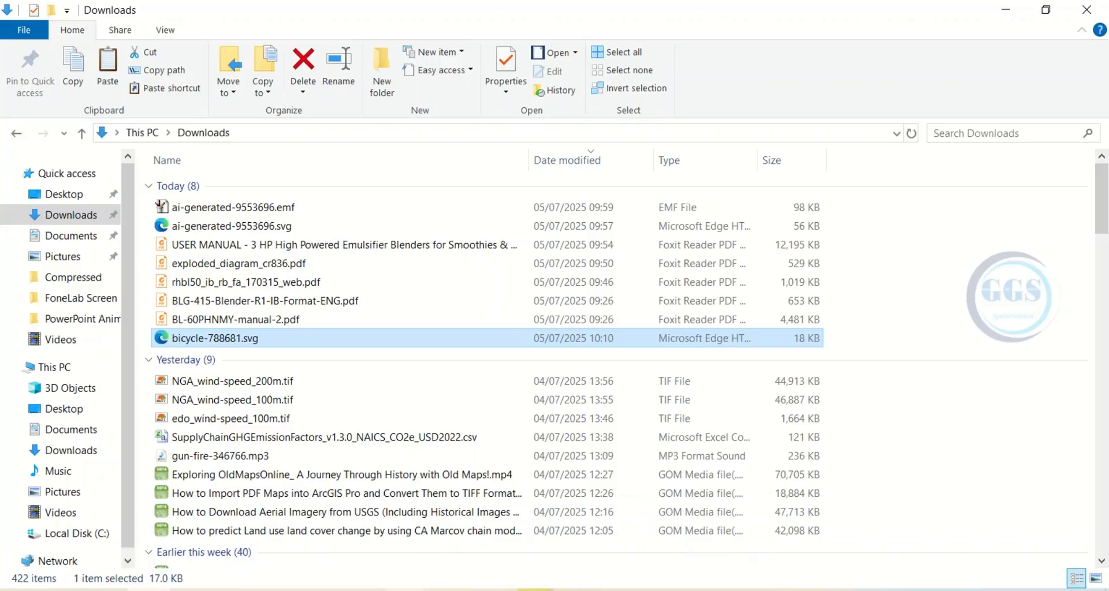
Switch to Exercise.pptx in PowerPoint, try pasting the copied SVG onto the blank slide 20, and undo the paste.
{"action": "mouse_move", "coordinate": [393, 585]}
{"action": "left_click", "coordinate": [352, 551]}
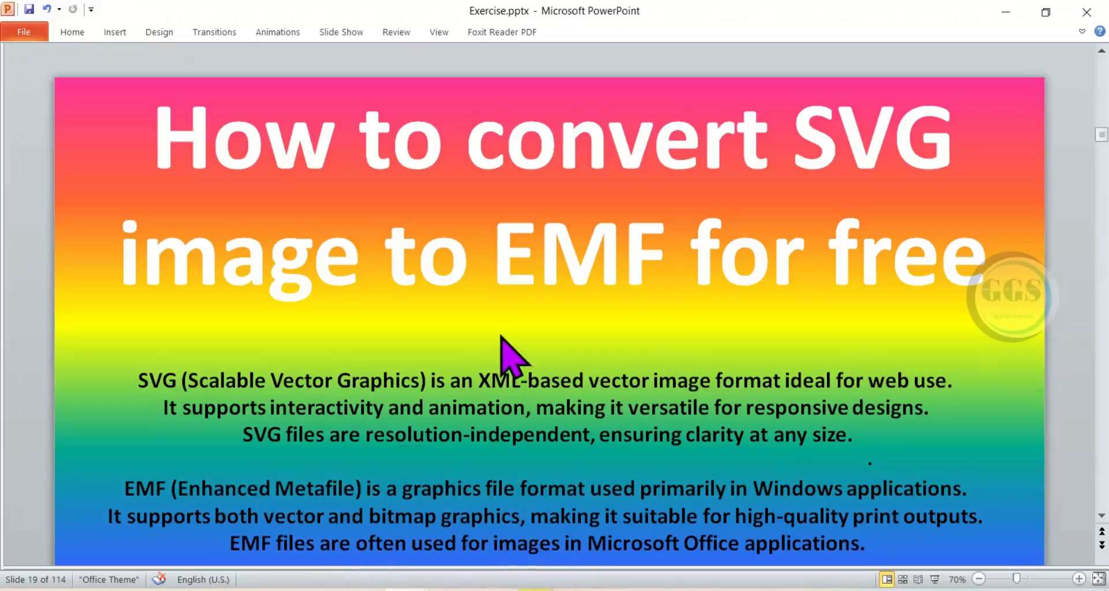
{"action": "scroll", "coordinate": [500, 337], "scroll_direction": "down", "scroll_amount": 5}
{"action": "right_click", "coordinate": [431, 231]}
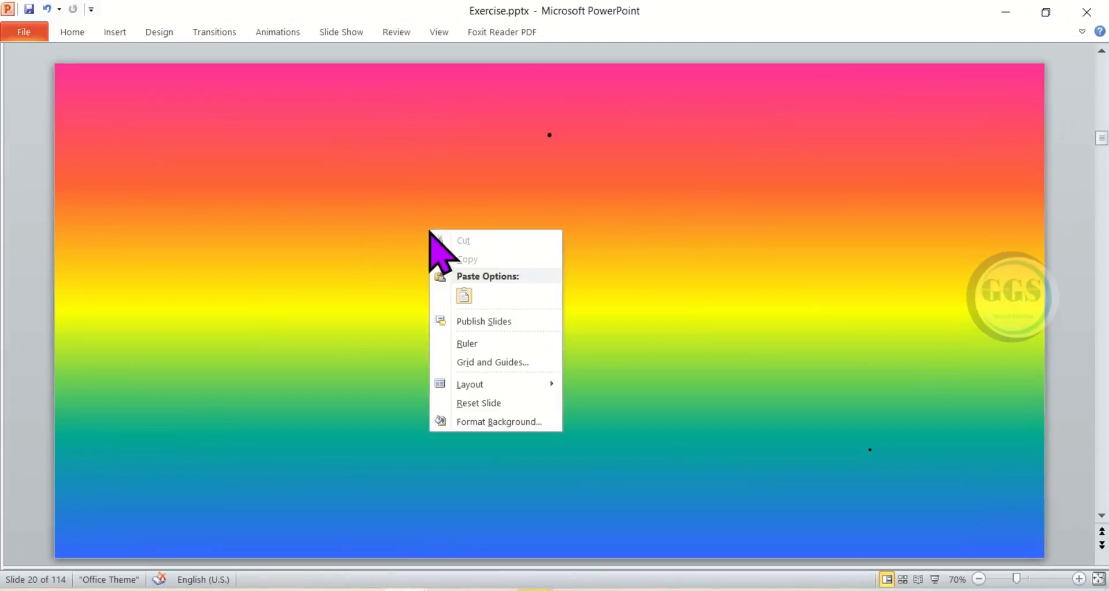
{"action": "left_click", "coordinate": [465, 296]}
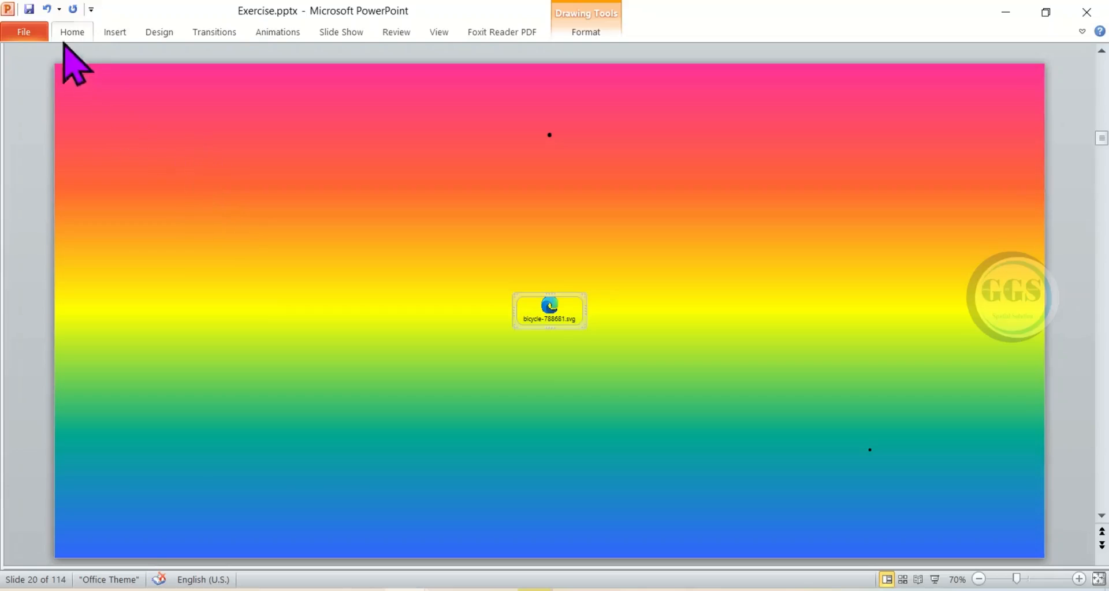
{"action": "left_click", "coordinate": [47, 8]}
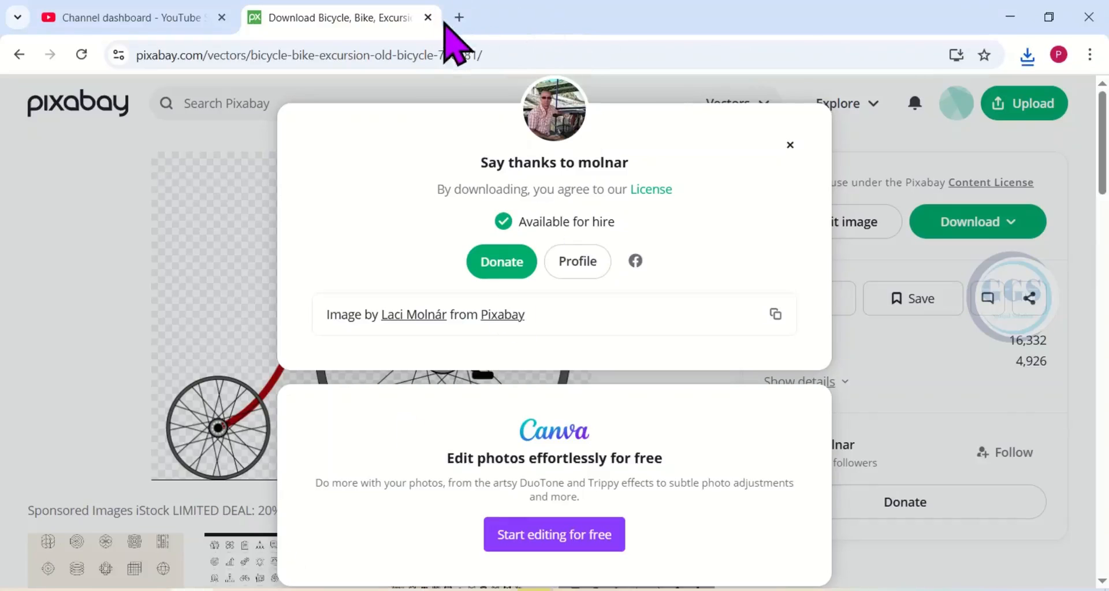
Switch to the browser and open freeconvert.com/svg-to-emf in a new tab.
{"action": "left_click", "coordinate": [460, 18]}
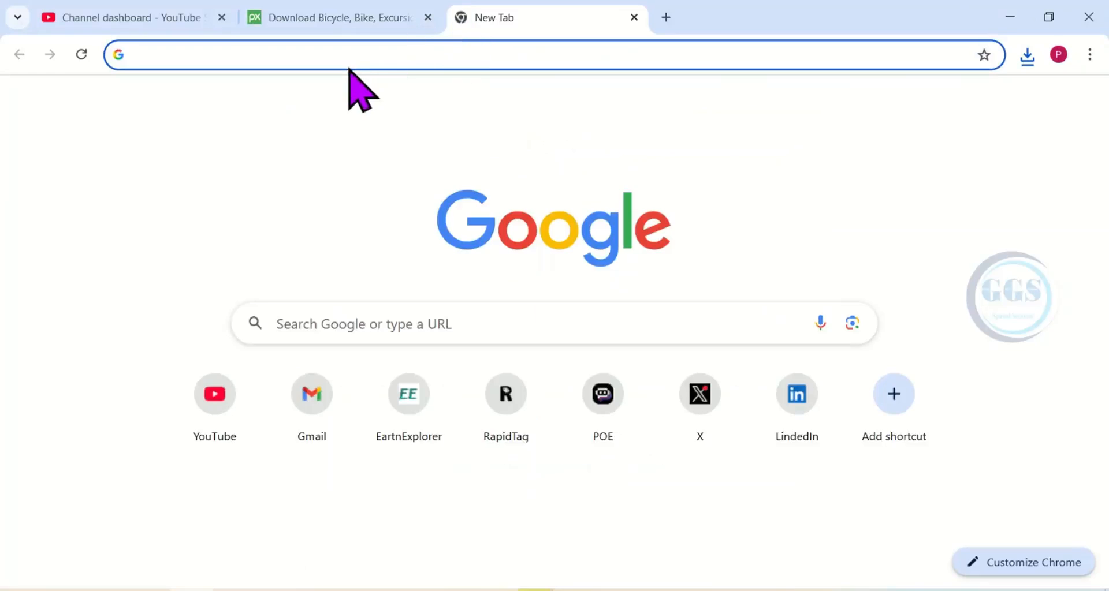
{"action": "type", "text": "freeconvert.com/svg-to-emf"}
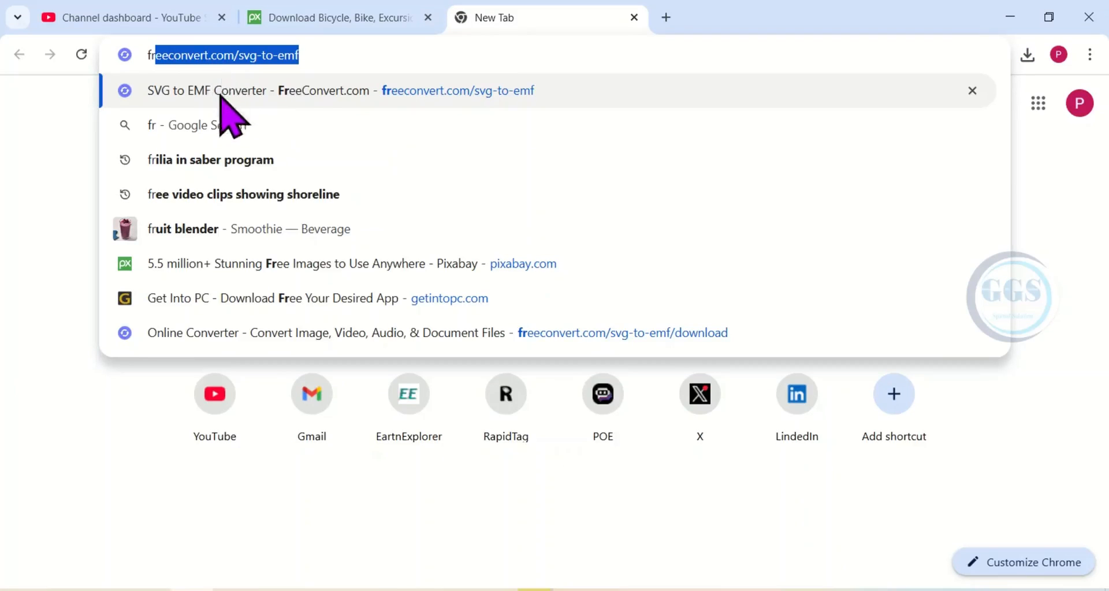
{"action": "key", "text": "Return"}
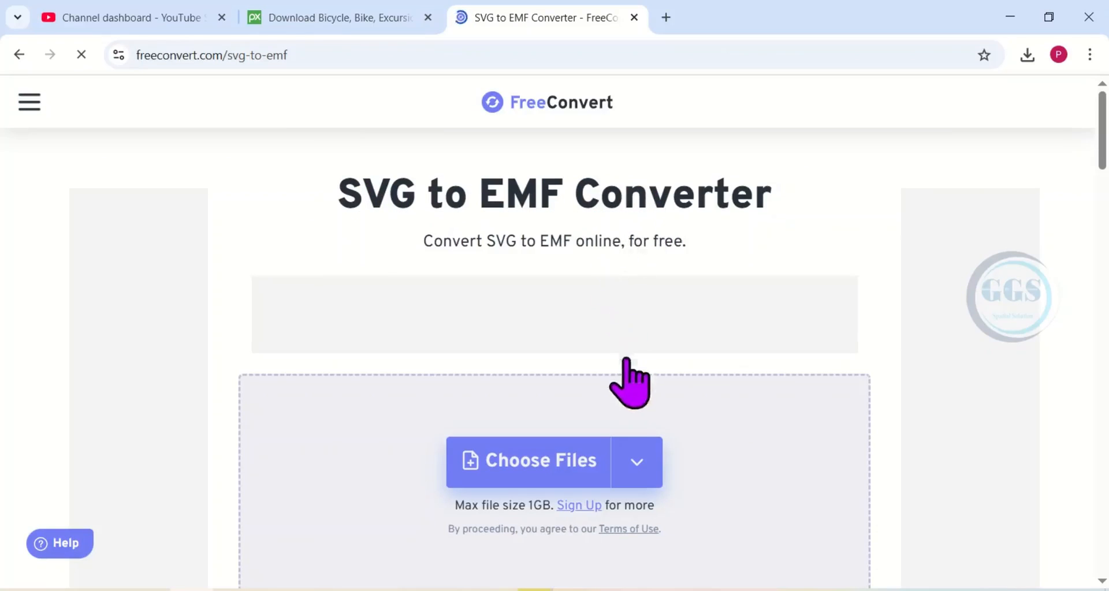
Add bicycle-788681.svg from the device's Downloads folder to the SVG to EMF converter.
{"action": "scroll", "coordinate": [636, 369], "scroll_direction": "down", "scroll_amount": 3}
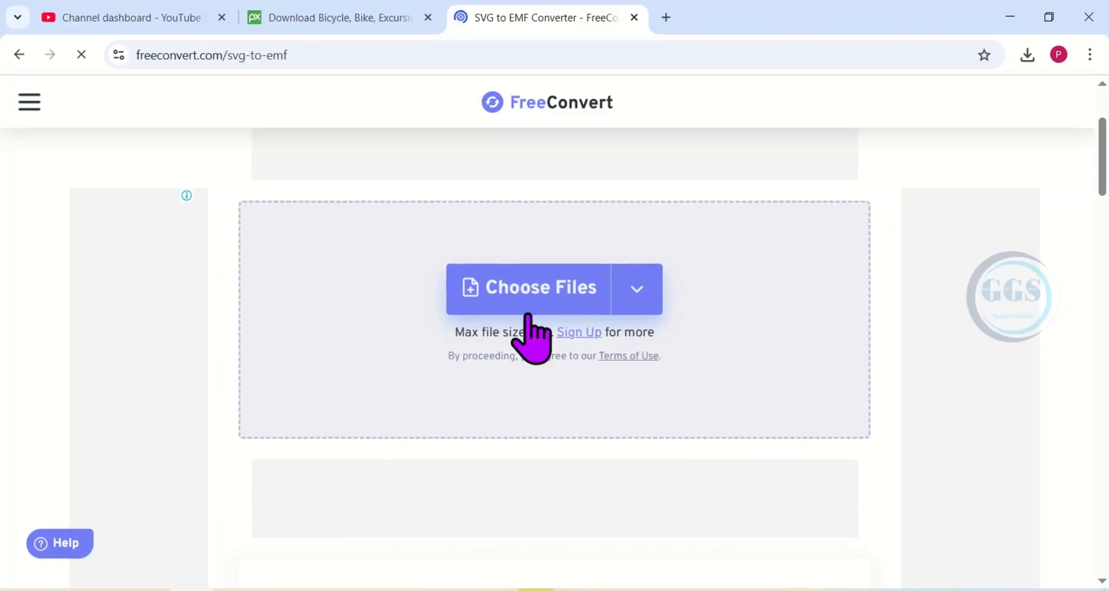
{"action": "mouse_move", "coordinate": [527, 313]}
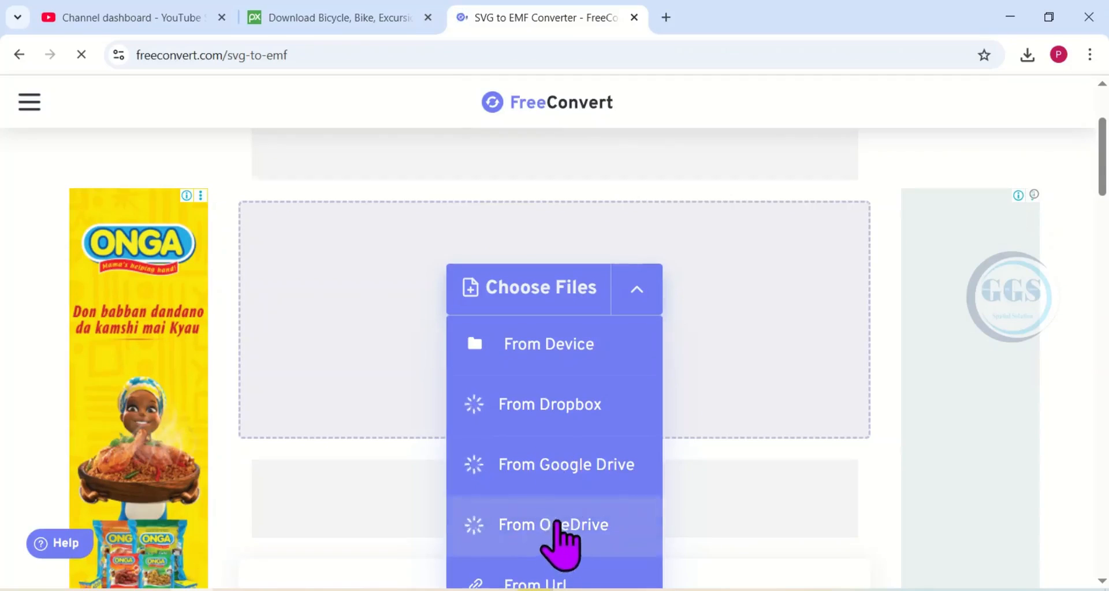
{"action": "left_click", "coordinate": [541, 344]}
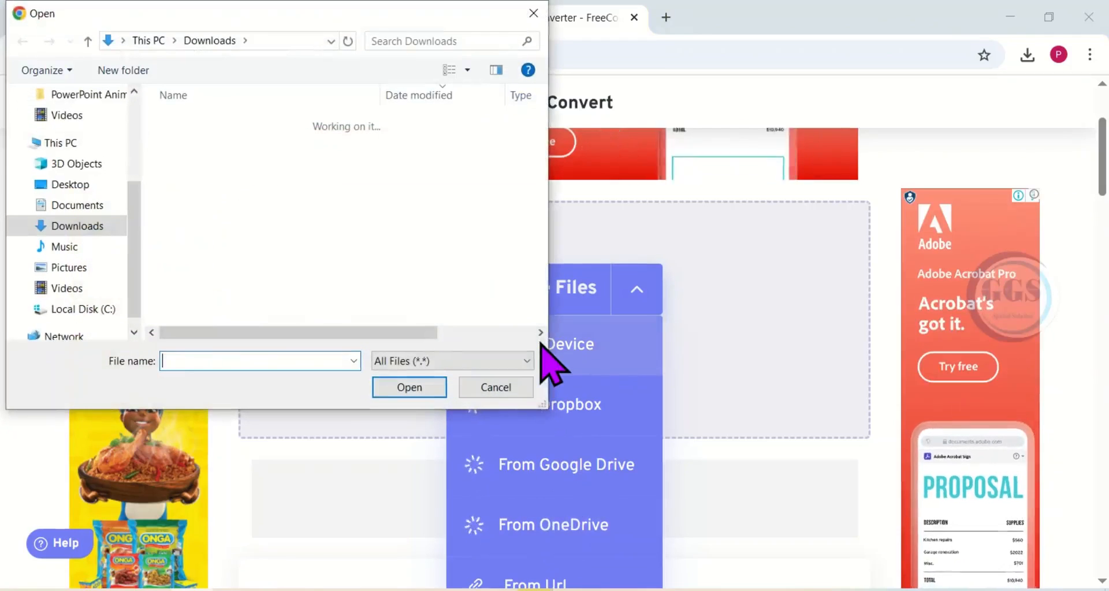
{"action": "left_click", "coordinate": [90, 226]}
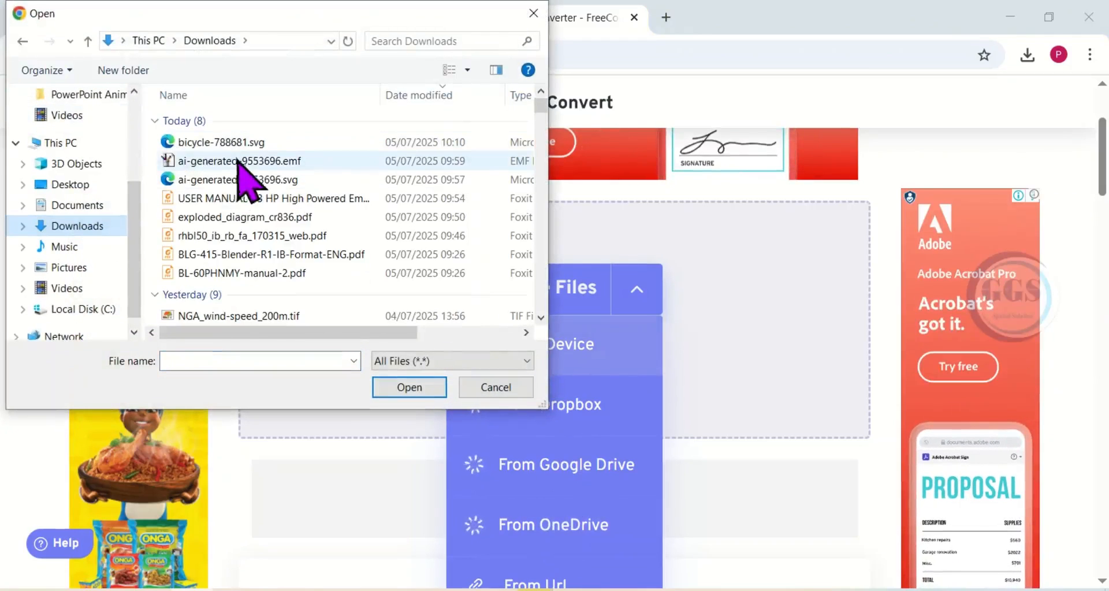
{"action": "left_click", "coordinate": [206, 149]}
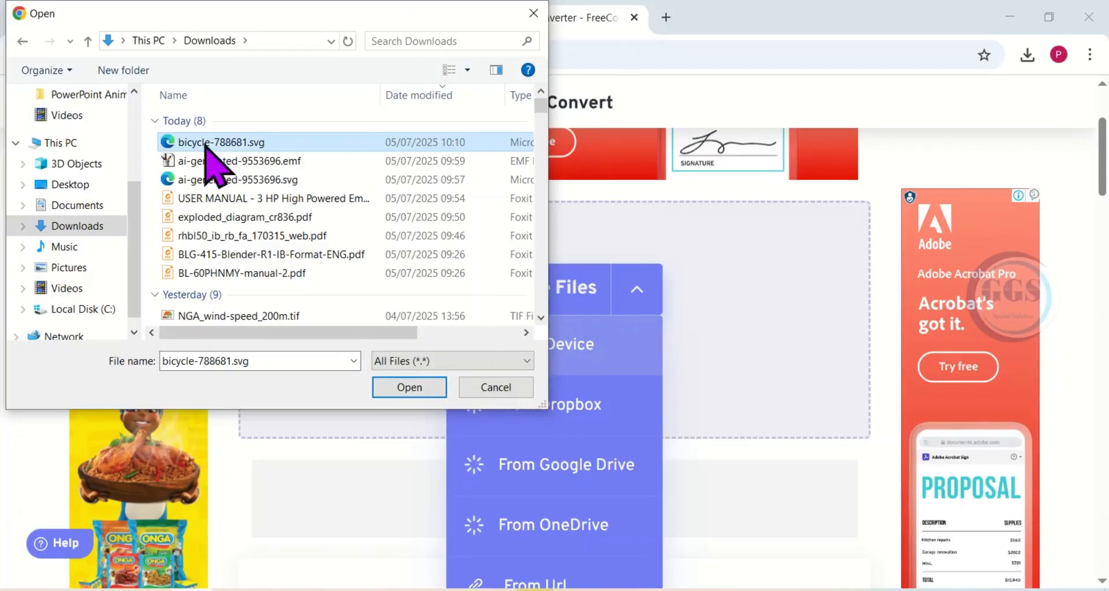
{"action": "left_click", "coordinate": [417, 388]}
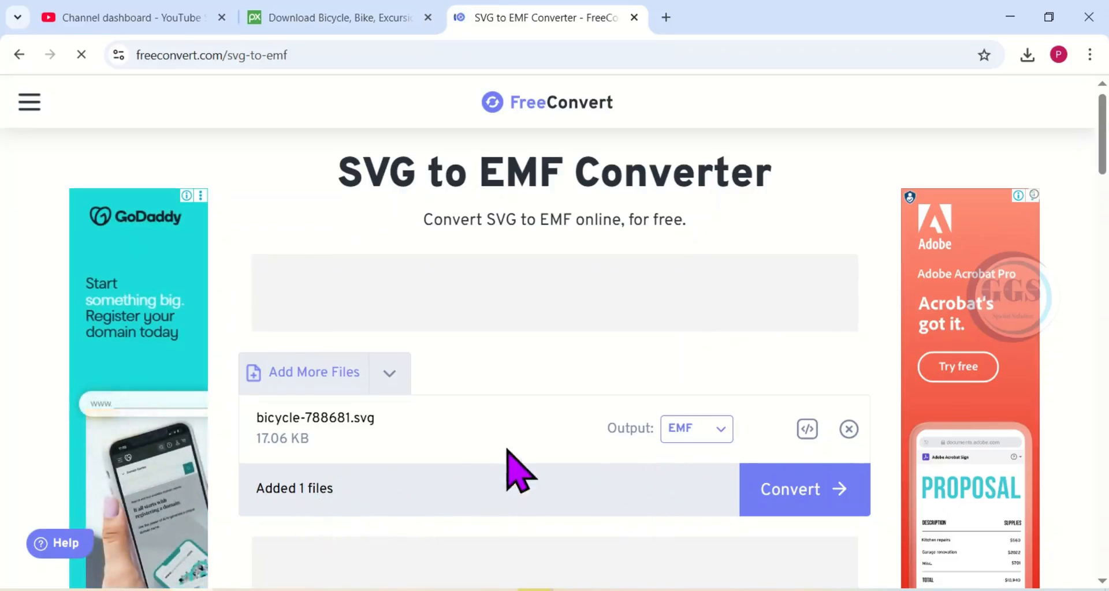
Convert bicycle-788681.svg to EMF, download the result, and check it in the browser's recent downloads.
{"action": "scroll", "coordinate": [405, 347], "scroll_direction": "down", "scroll_amount": 3}
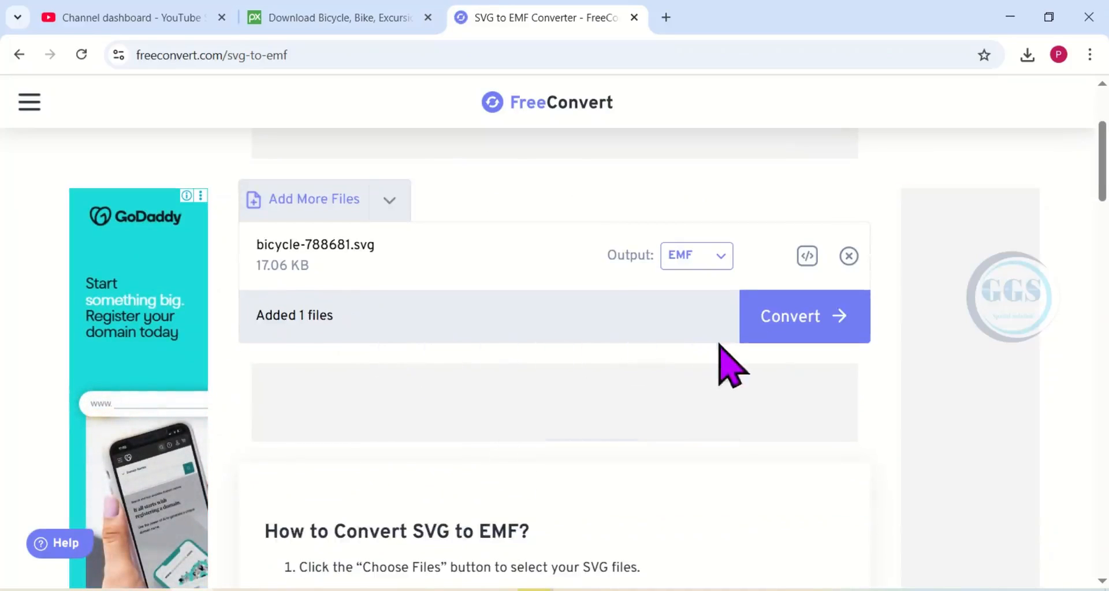
{"action": "left_click", "coordinate": [787, 321]}
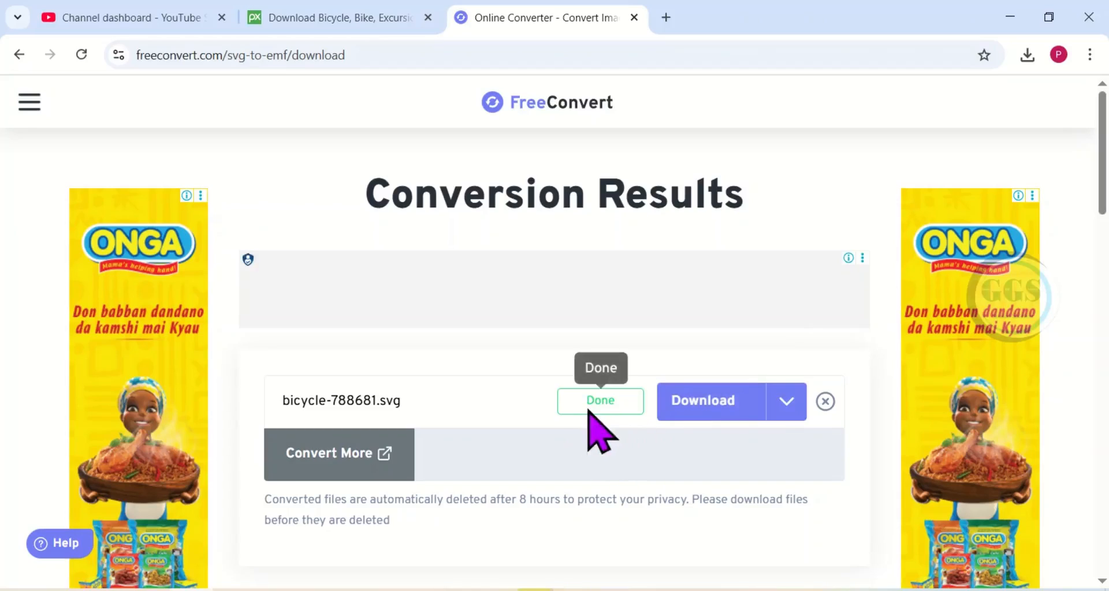
{"action": "left_click", "coordinate": [709, 406]}
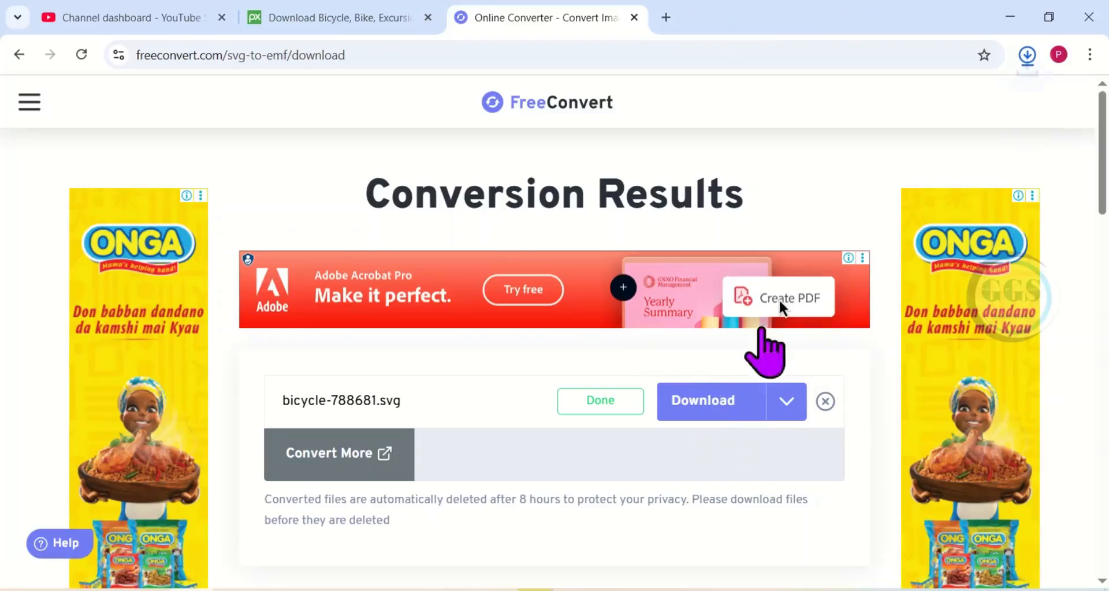
{"action": "left_click", "coordinate": [1028, 56]}
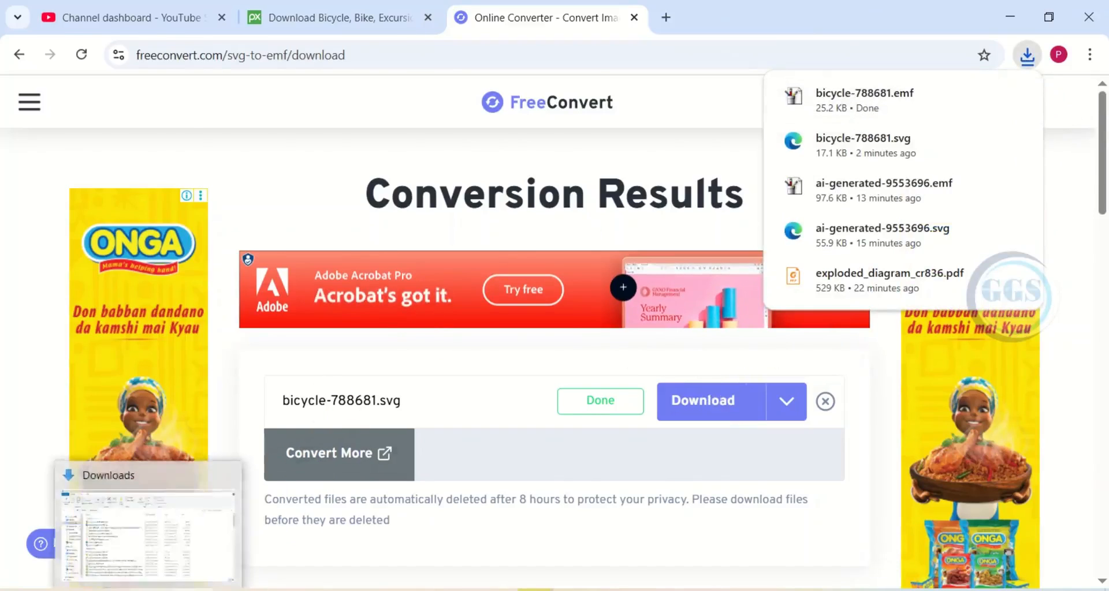
Open the Downloads folder in File Explorer and copy the converted bicycle-788681.emf file.
{"action": "left_click", "coordinate": [214, 502]}
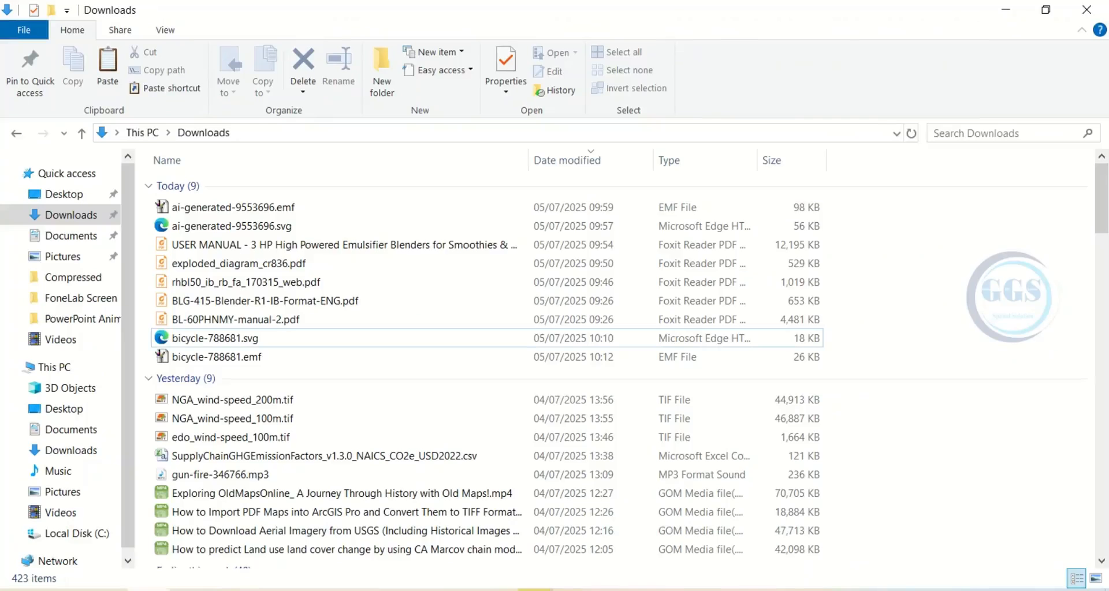
{"action": "left_click", "coordinate": [210, 360]}
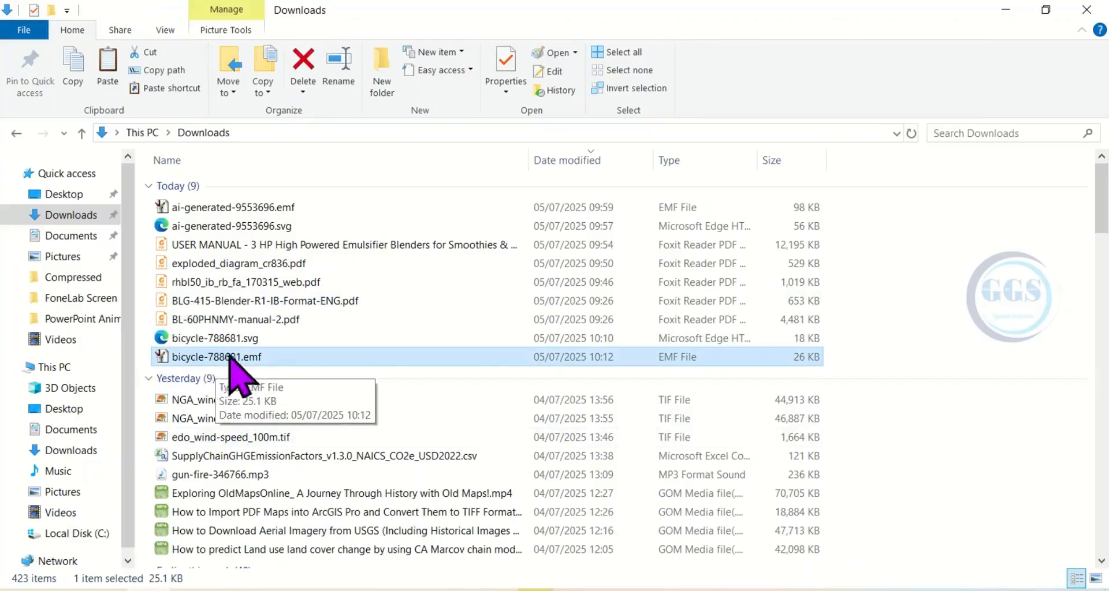
{"action": "left_click", "coordinate": [201, 339]}
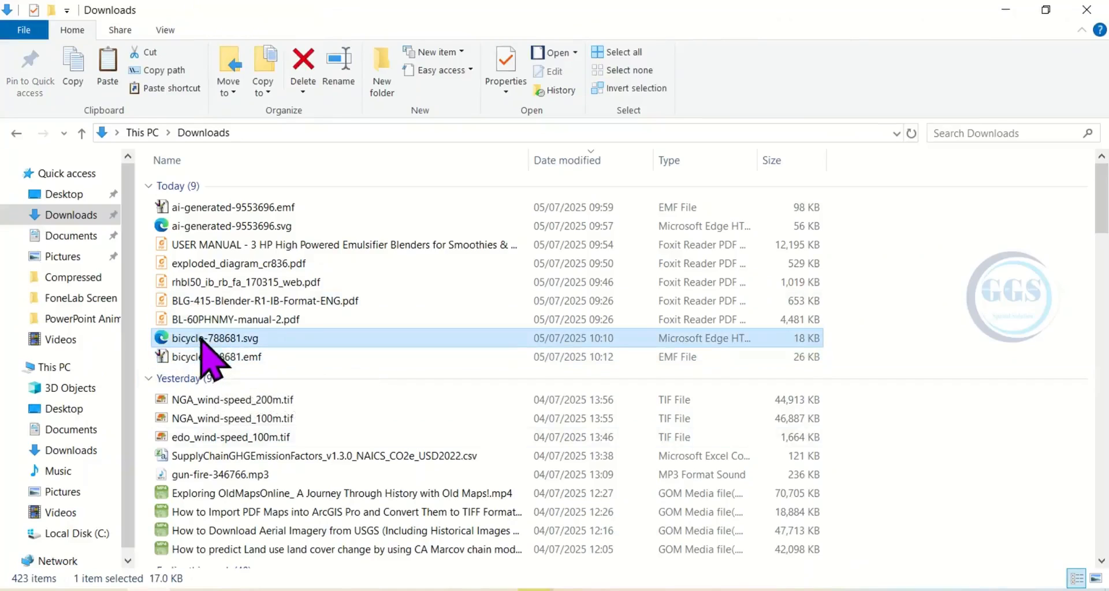
{"action": "left_click", "coordinate": [248, 358]}
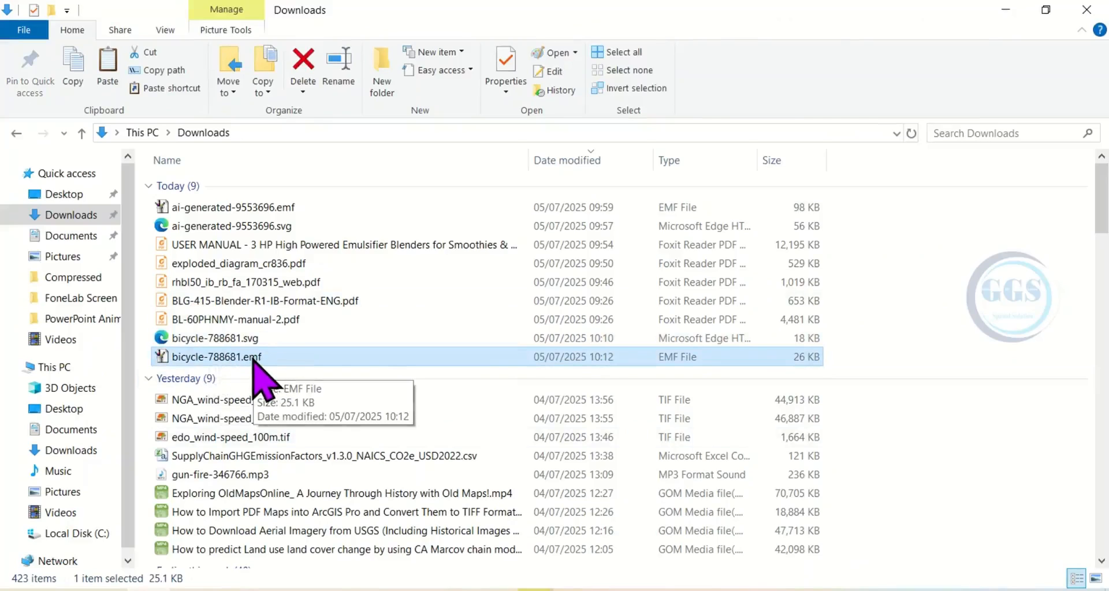
{"action": "right_click", "coordinate": [228, 359]}
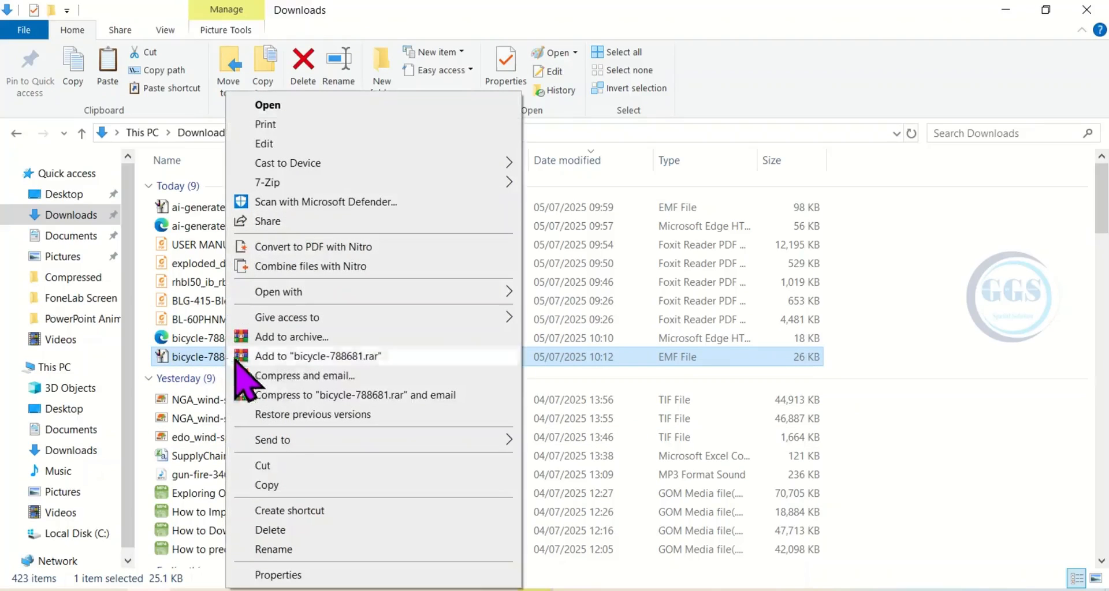
{"action": "left_click", "coordinate": [272, 485]}
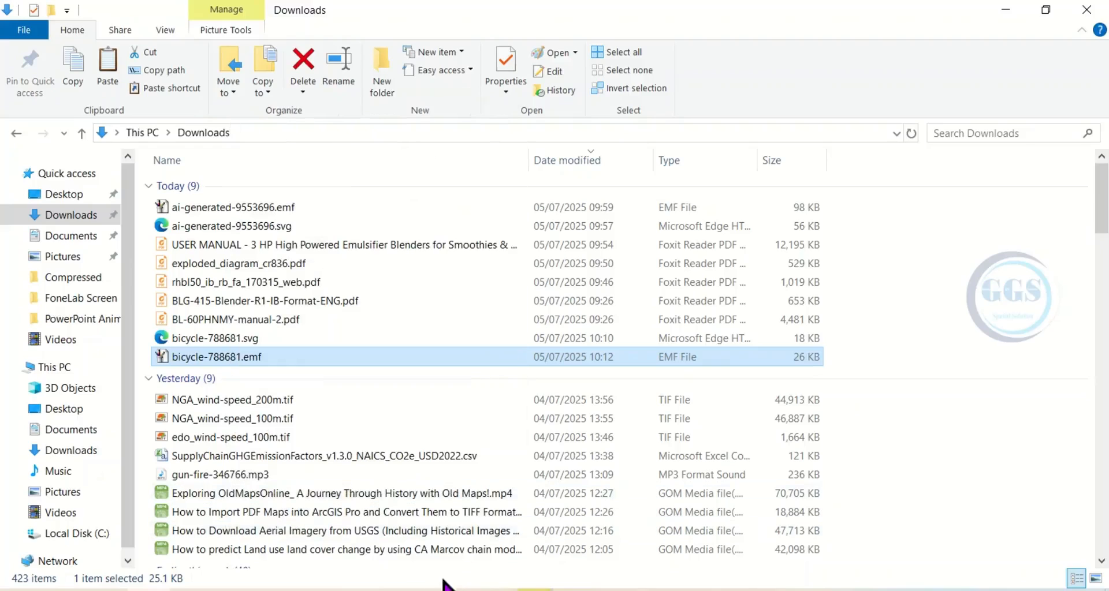
Switch to Exercise.pptx in PowerPoint, paste the copied EMF onto slide 20, and move the bicycle to the lower part, left of the slide's centre.
{"action": "left_click", "coordinate": [323, 538]}
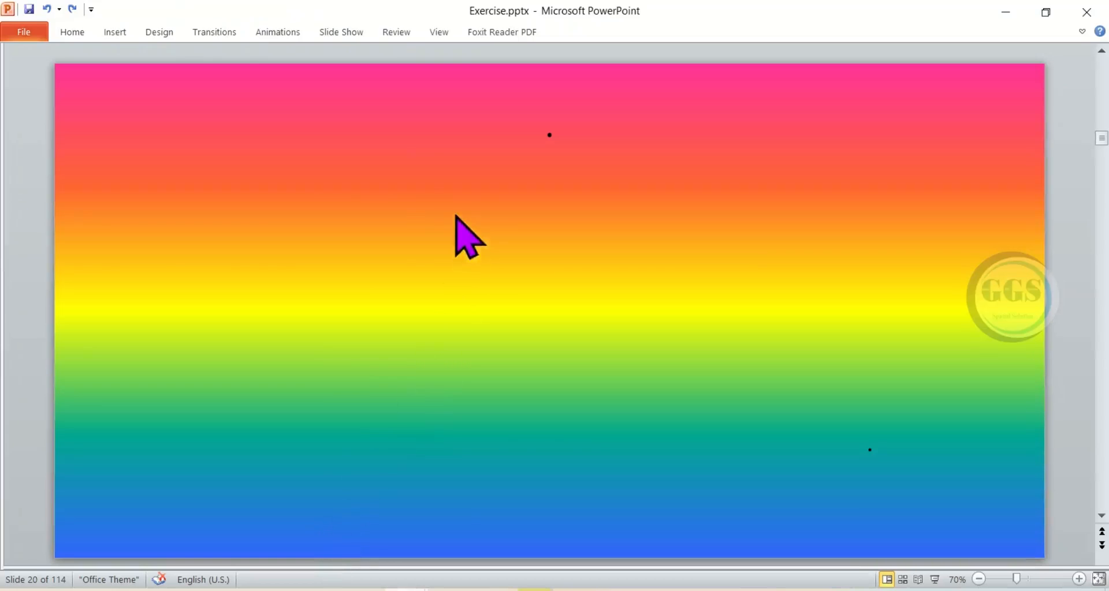
{"action": "right_click", "coordinate": [447, 182]}
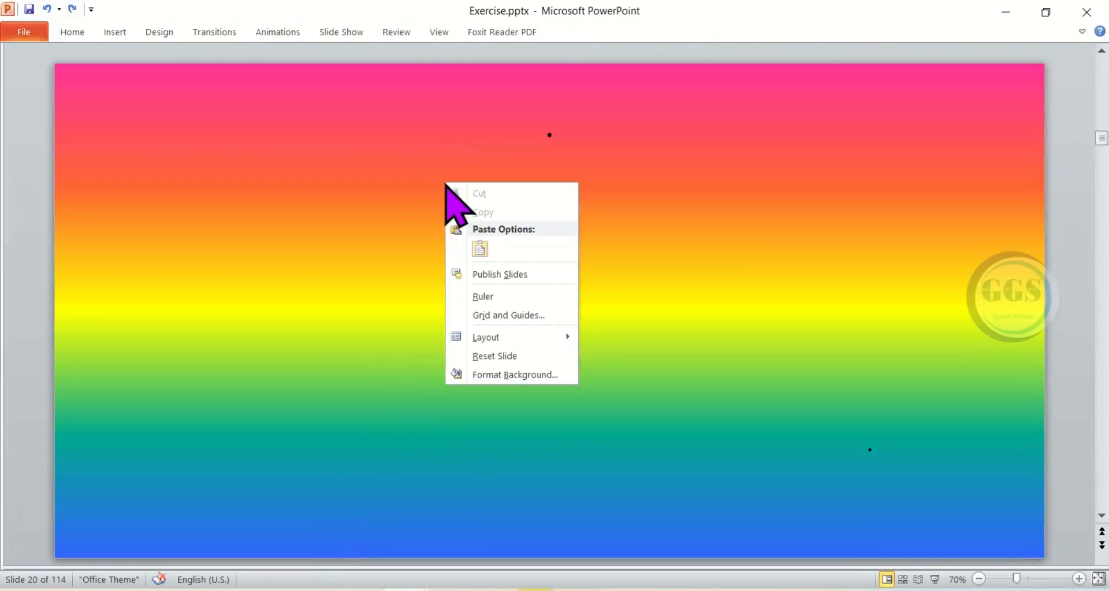
{"action": "left_click", "coordinate": [480, 254]}
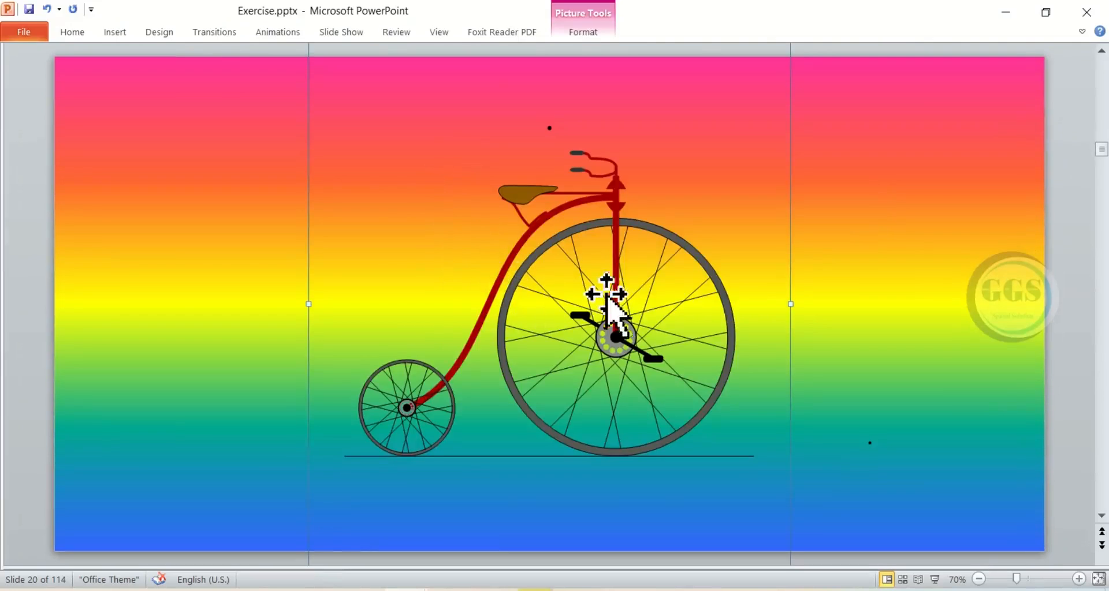
{"action": "left_click_drag", "start_coordinate": [620, 290], "coordinate": [719, 340]}
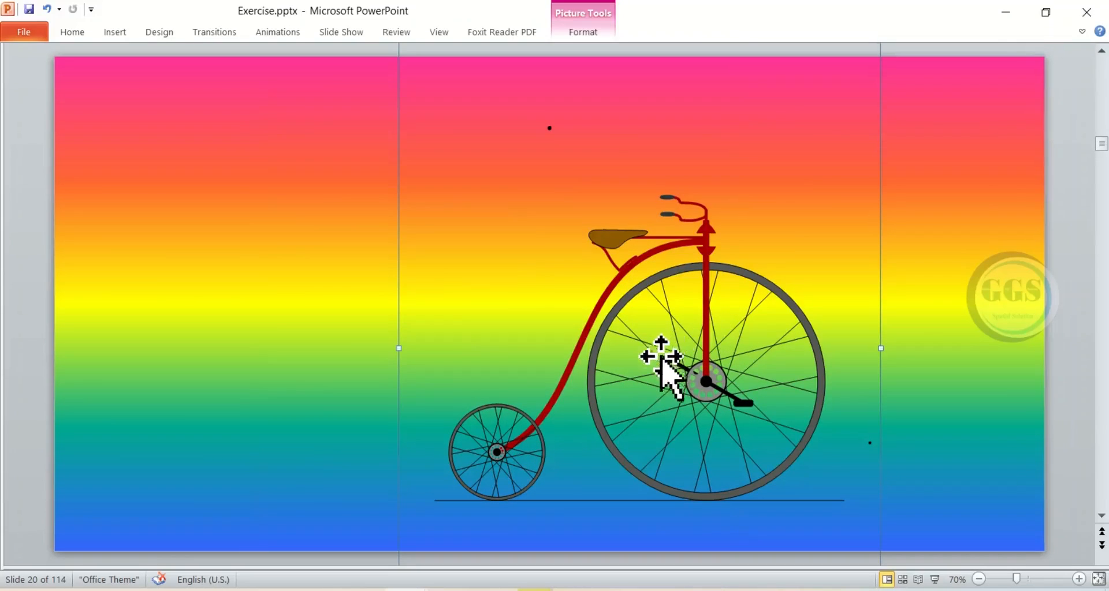
{"action": "left_click_drag", "start_coordinate": [664, 329], "coordinate": [412, 315]}
{"action": "left_click_drag", "start_coordinate": [435, 278], "coordinate": [497, 315]}
Convert the bicycle picture to a Microsoft Office drawing object and ungroup it again into its separate shapes.
{"action": "right_click", "coordinate": [501, 311]}
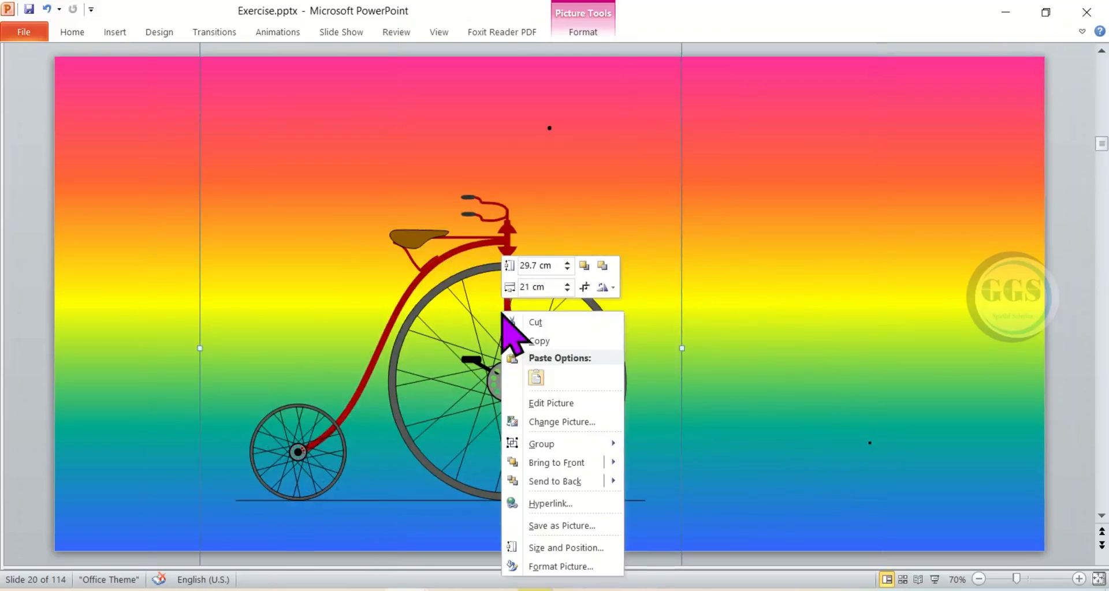
{"action": "mouse_move", "coordinate": [554, 441]}
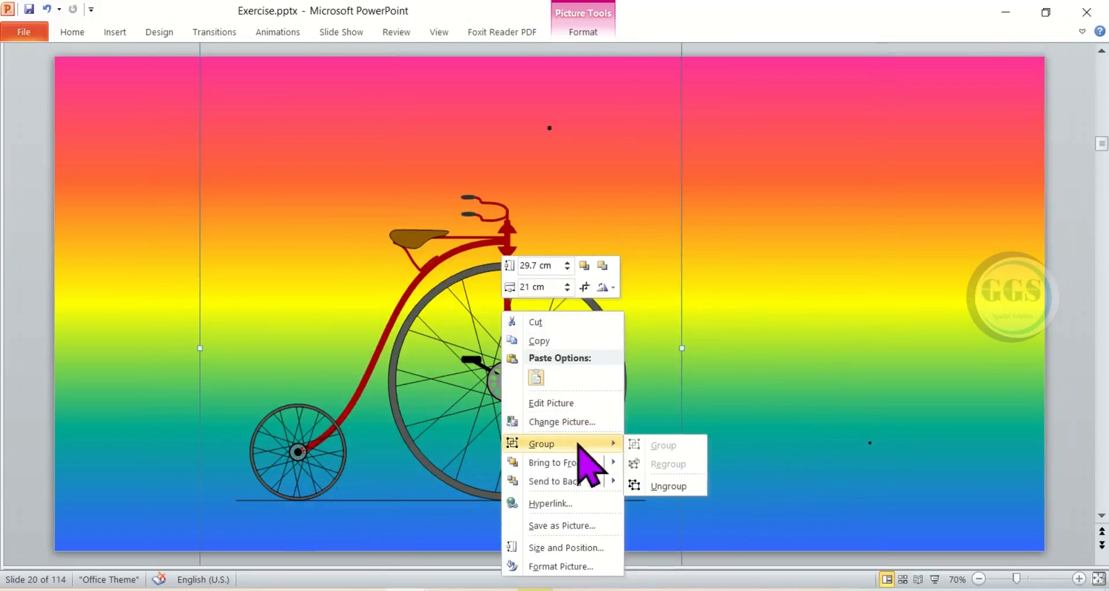
{"action": "left_click", "coordinate": [662, 487]}
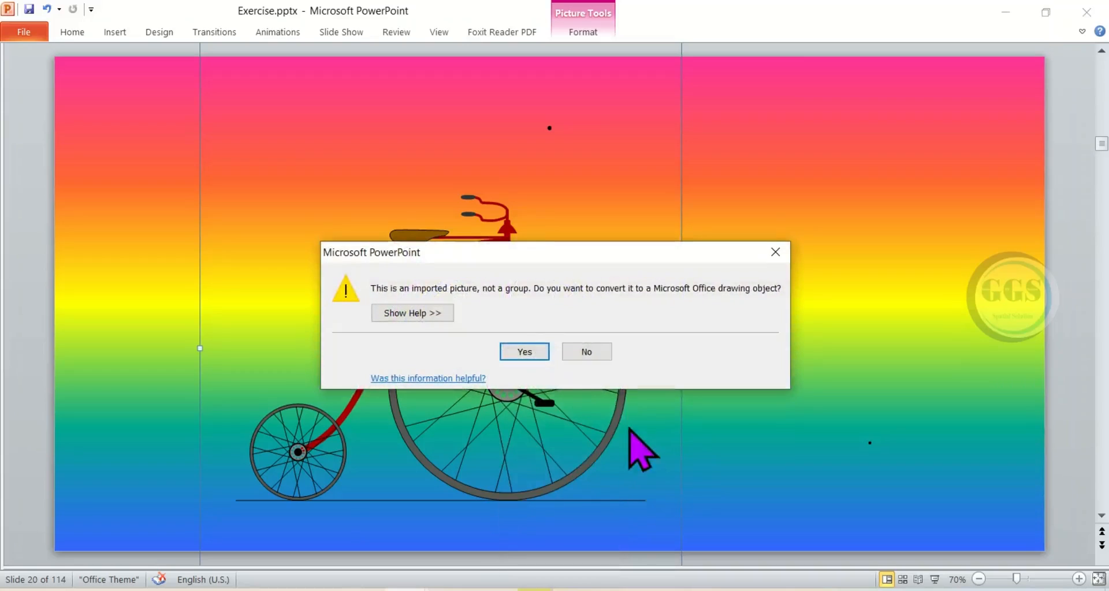
{"action": "left_click", "coordinate": [525, 353]}
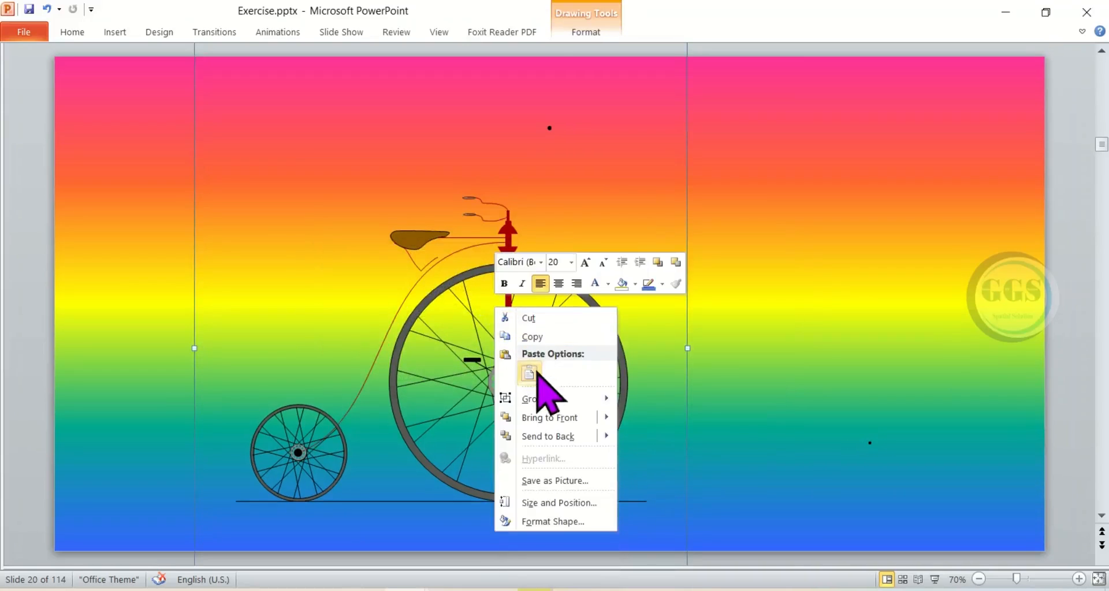
{"action": "mouse_move", "coordinate": [538, 401]}
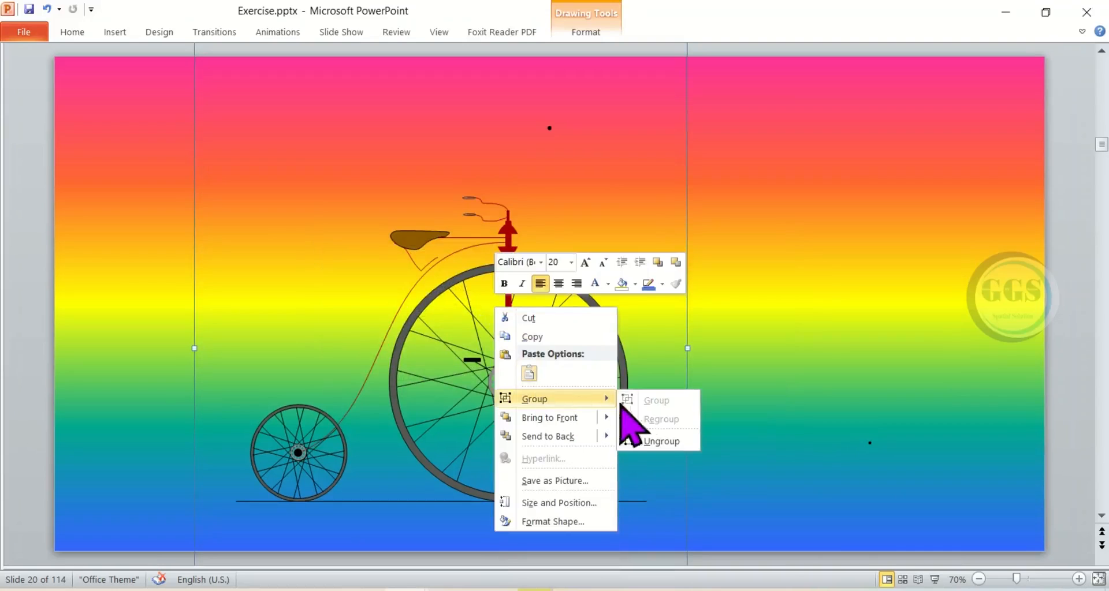
{"action": "left_click", "coordinate": [658, 441]}
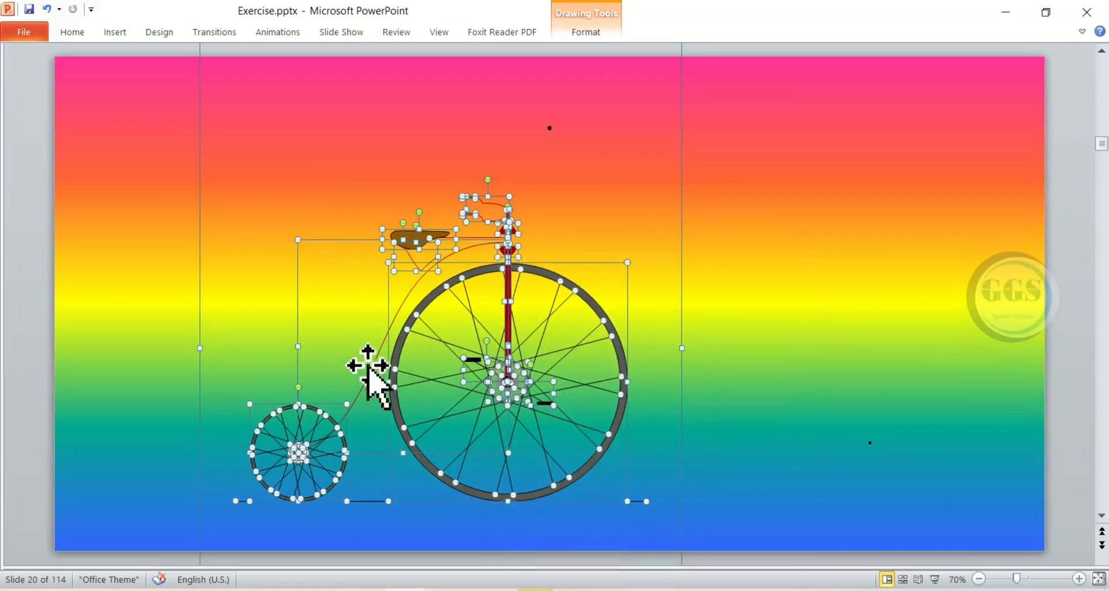
Pull individual shapes off the ungrouped bicycle, moving the brown saddle out to the left and the handlebar outline up above the frame.
{"action": "left_click", "coordinate": [591, 370]}
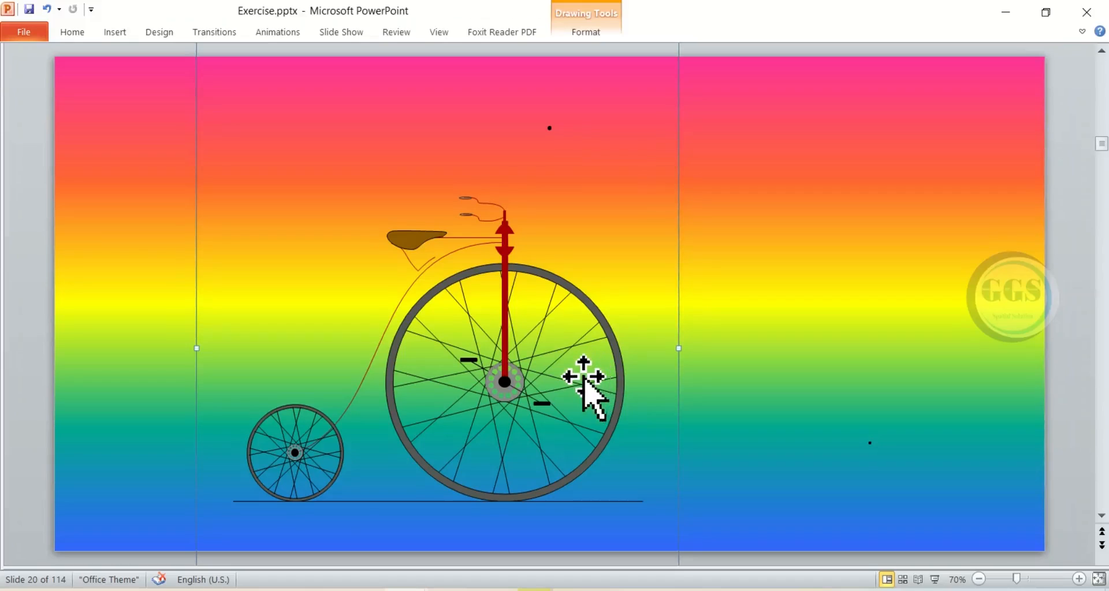
{"action": "left_click", "coordinate": [408, 240]}
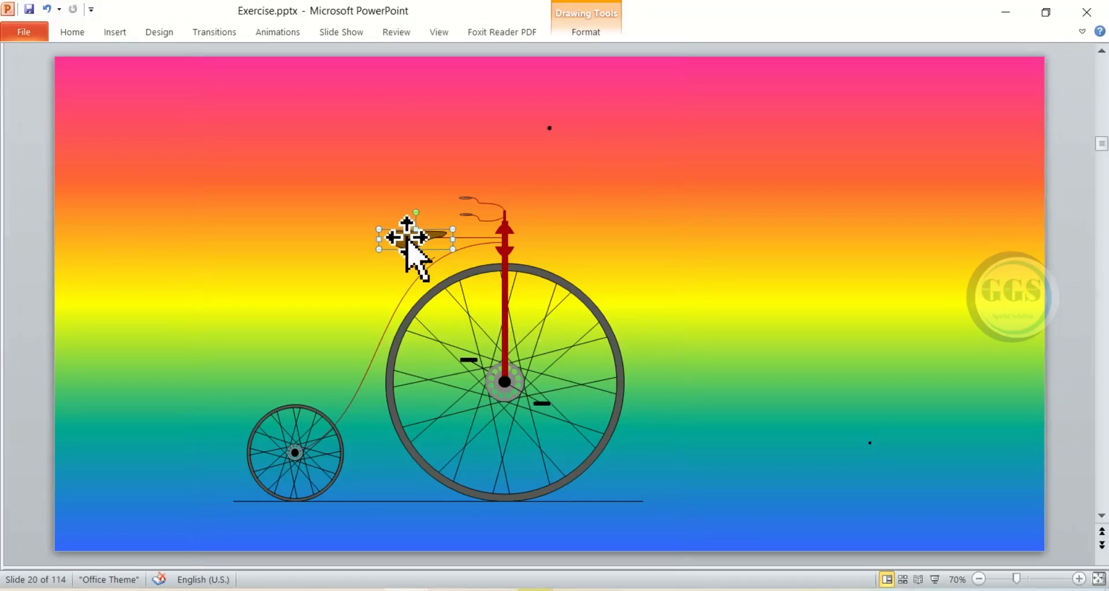
{"action": "left_click_drag", "start_coordinate": [407, 242], "coordinate": [308, 237]}
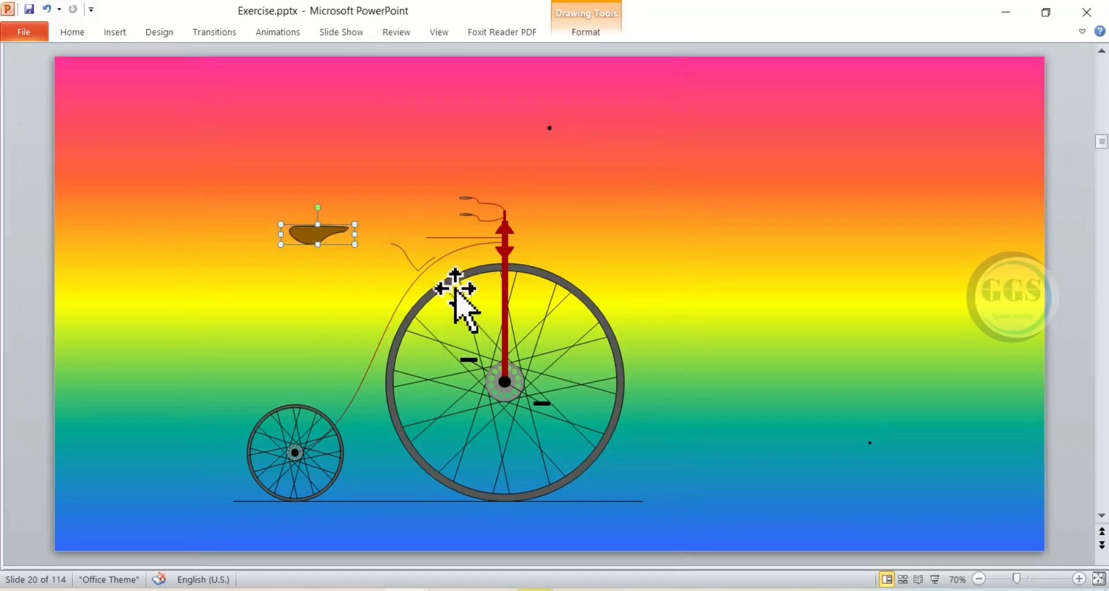
{"action": "left_click_drag", "start_coordinate": [495, 231], "coordinate": [498, 150]}
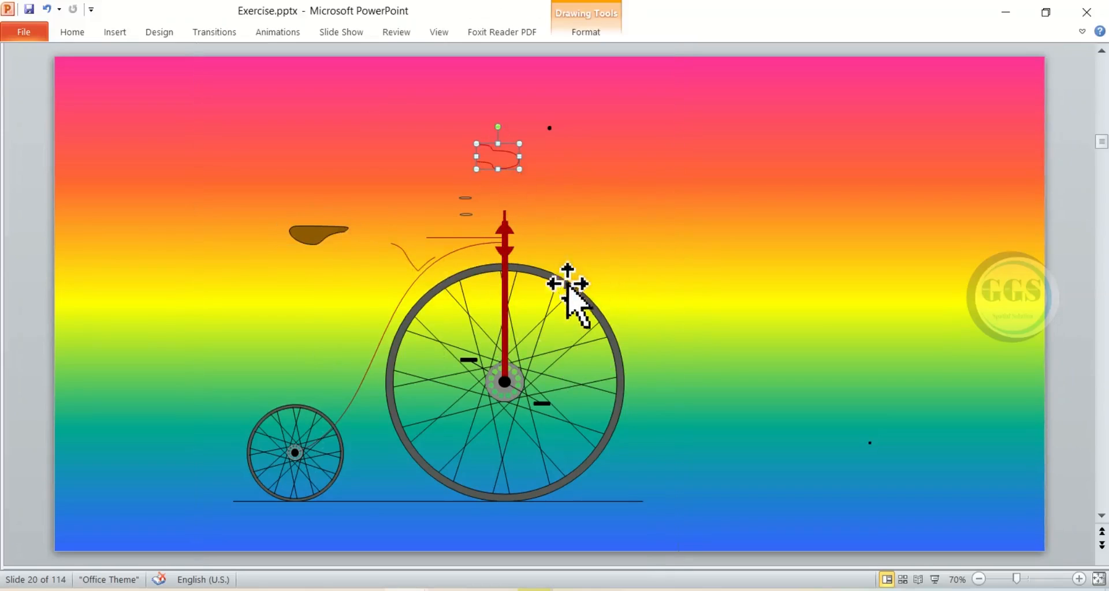